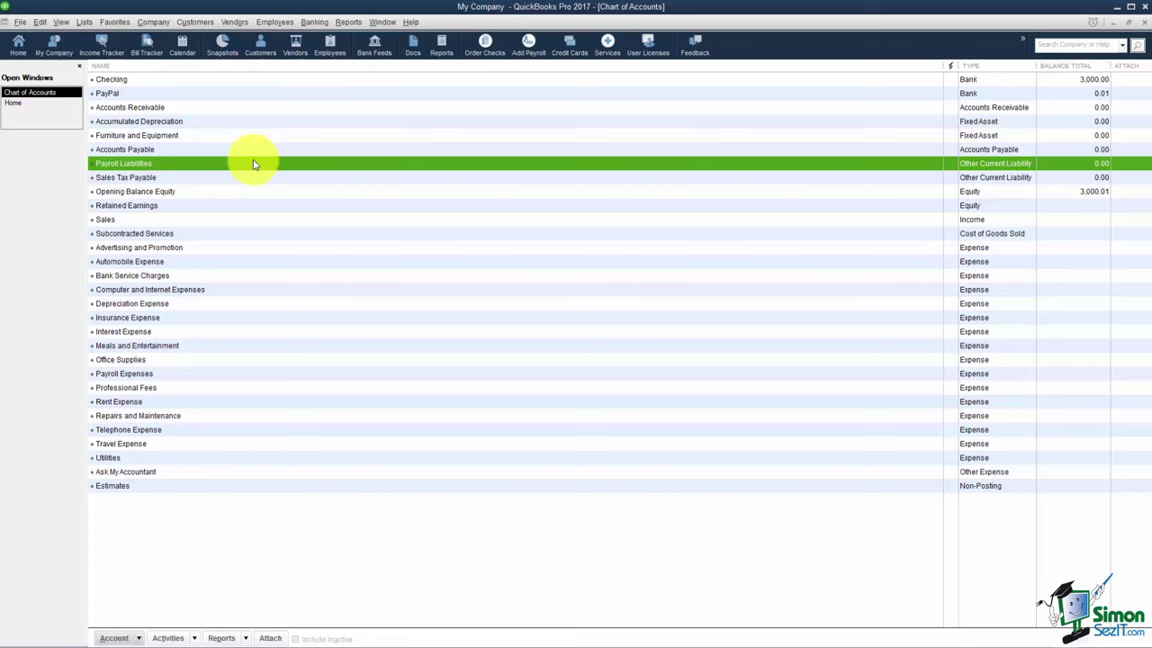
Step: Start a new account, switching from Loan to the Long Term Liability type under Other Account Types
right_click(254, 164)
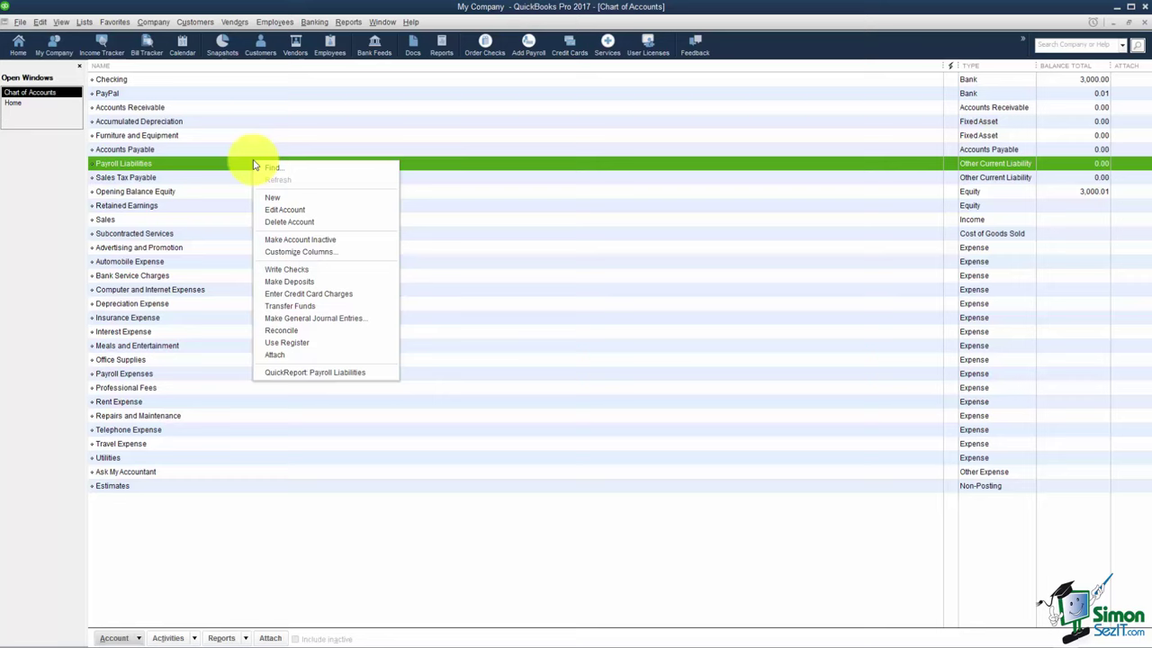
left_click(270, 195)
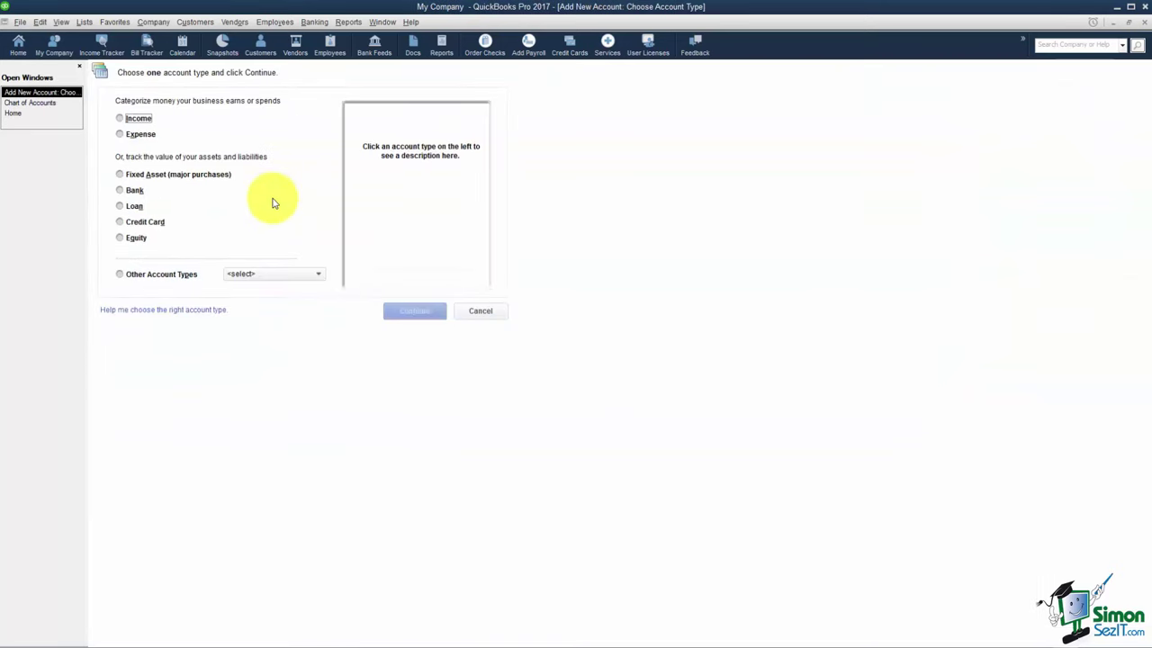
left_click(135, 207)
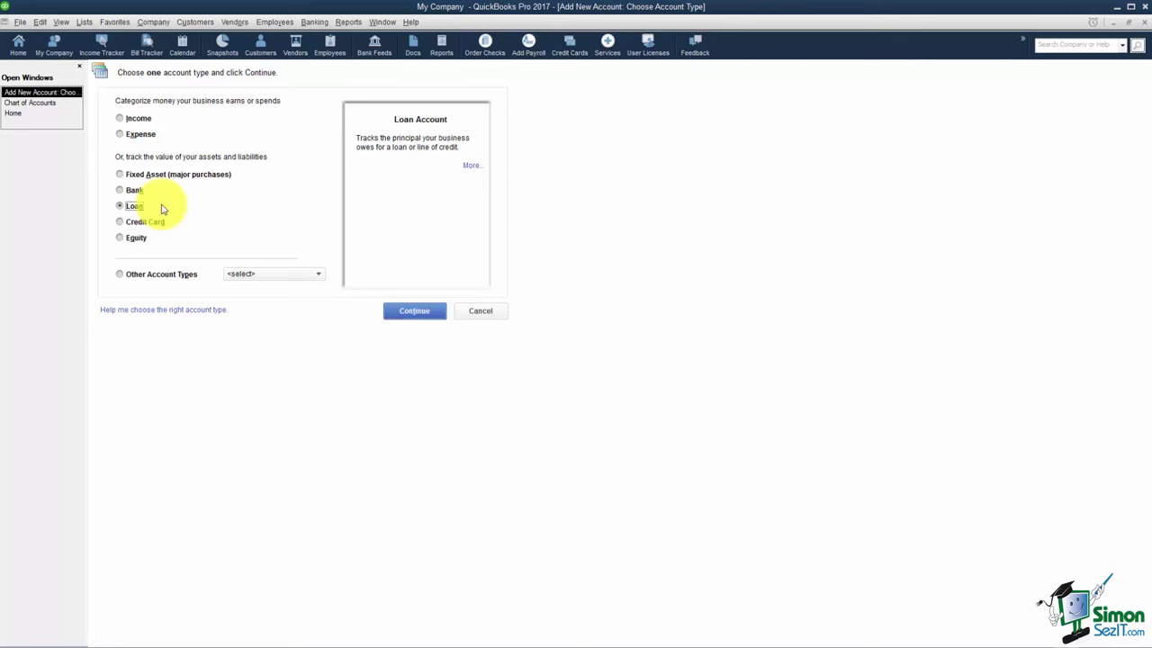
left_click(317, 279)
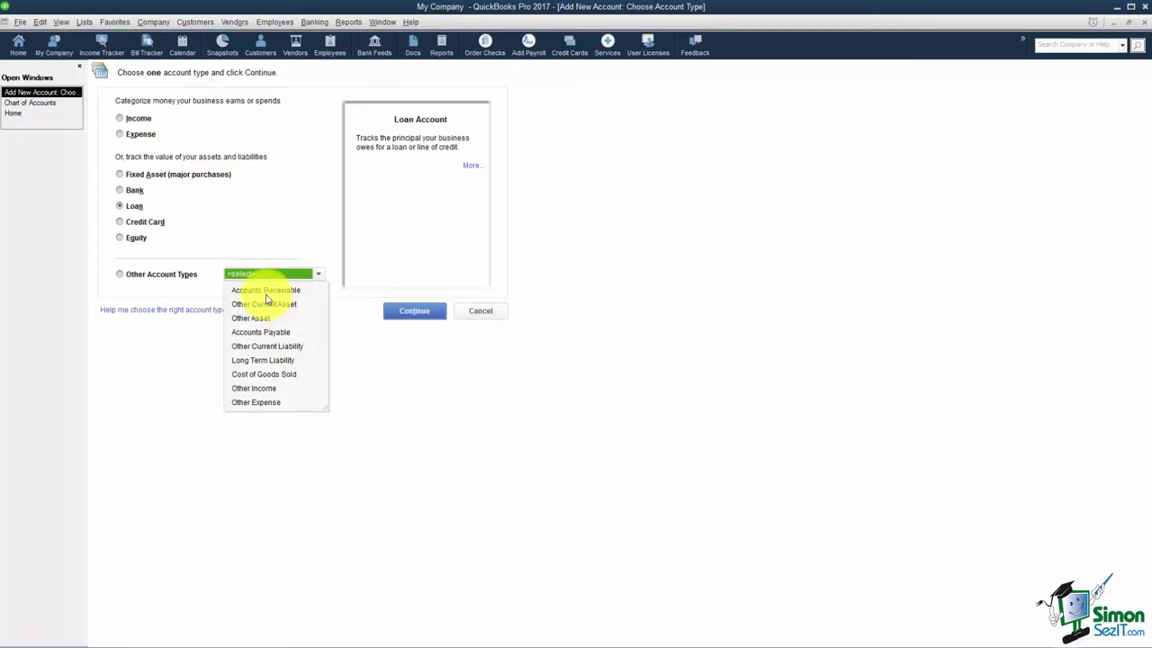
left_click(244, 365)
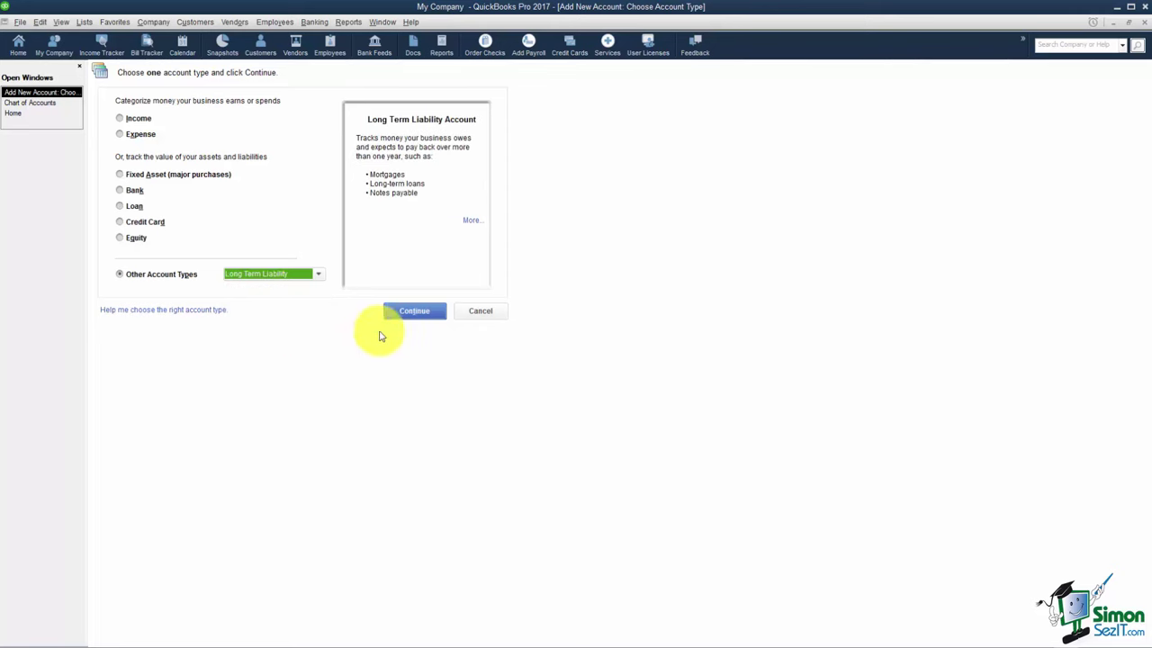
left_click(415, 315)
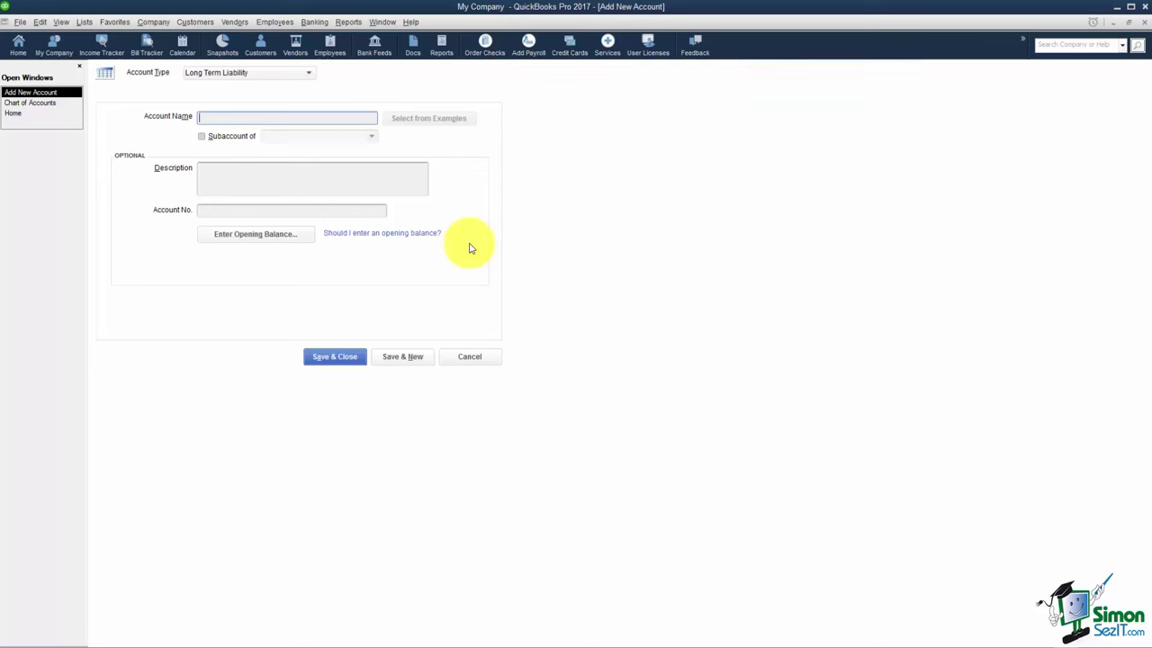
Step: Name the new long-term liability account 'Auto Loan'
type("Auto LOan")
key("BackSpace")
key("BackSpace")
key("BackSpace")
type("oan")
Step: Give Auto Loan a 15,000.00 opening balance as of 10/01/2016 and save the account
left_click(272, 235)
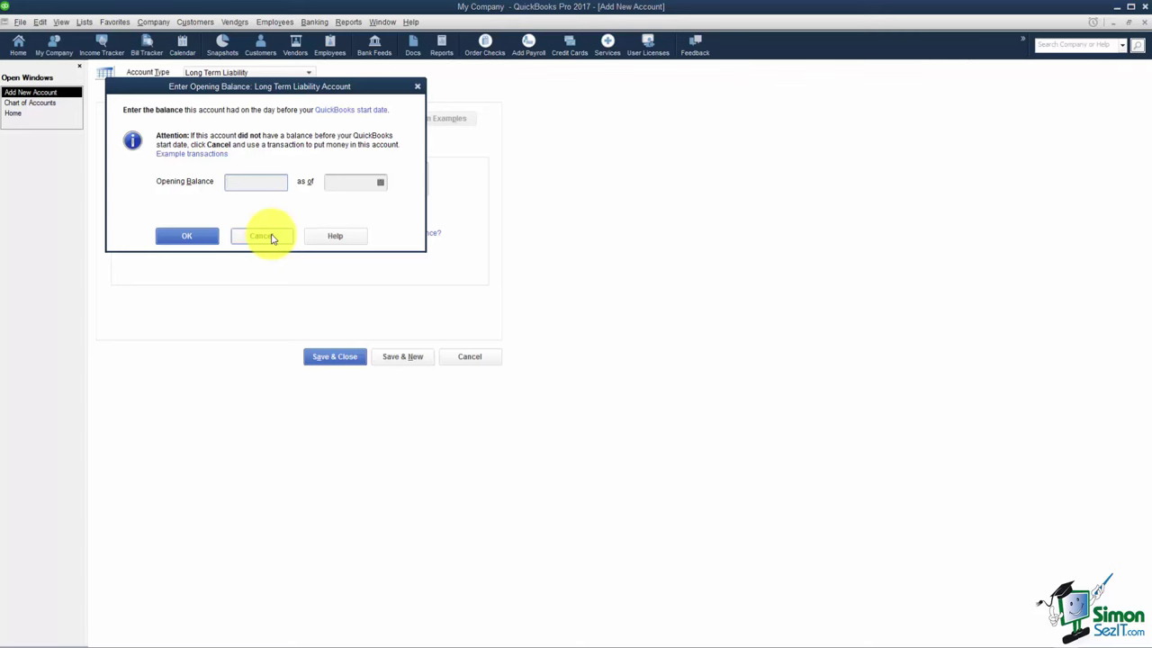
type("15,000.00")
key("Tab")
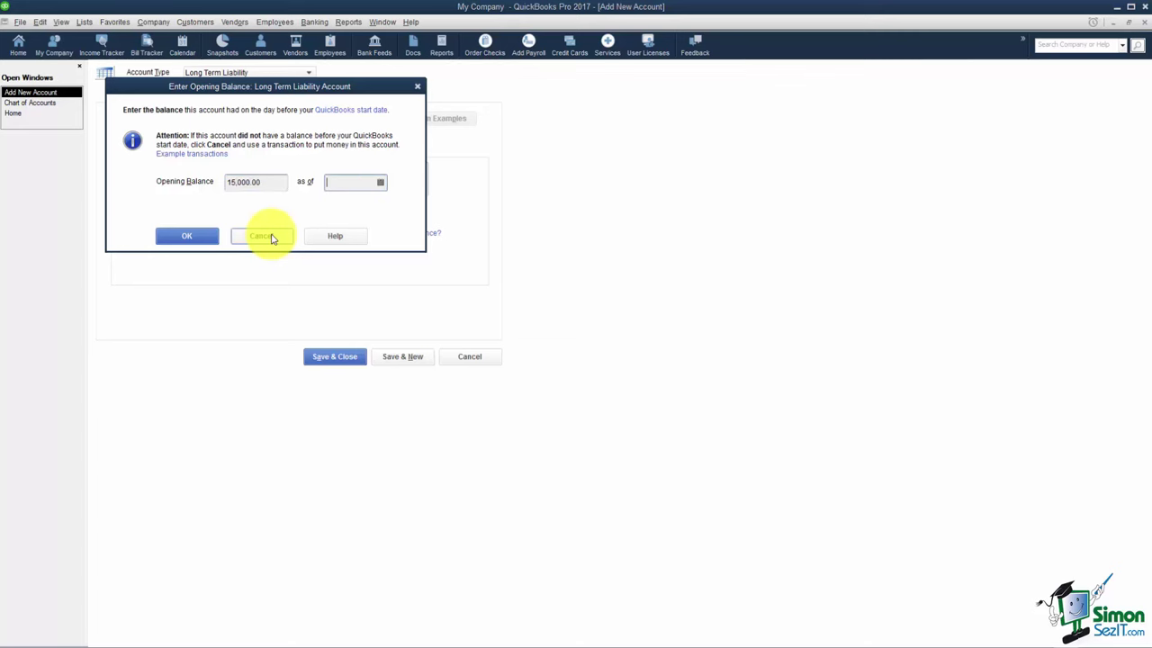
left_click(380, 183)
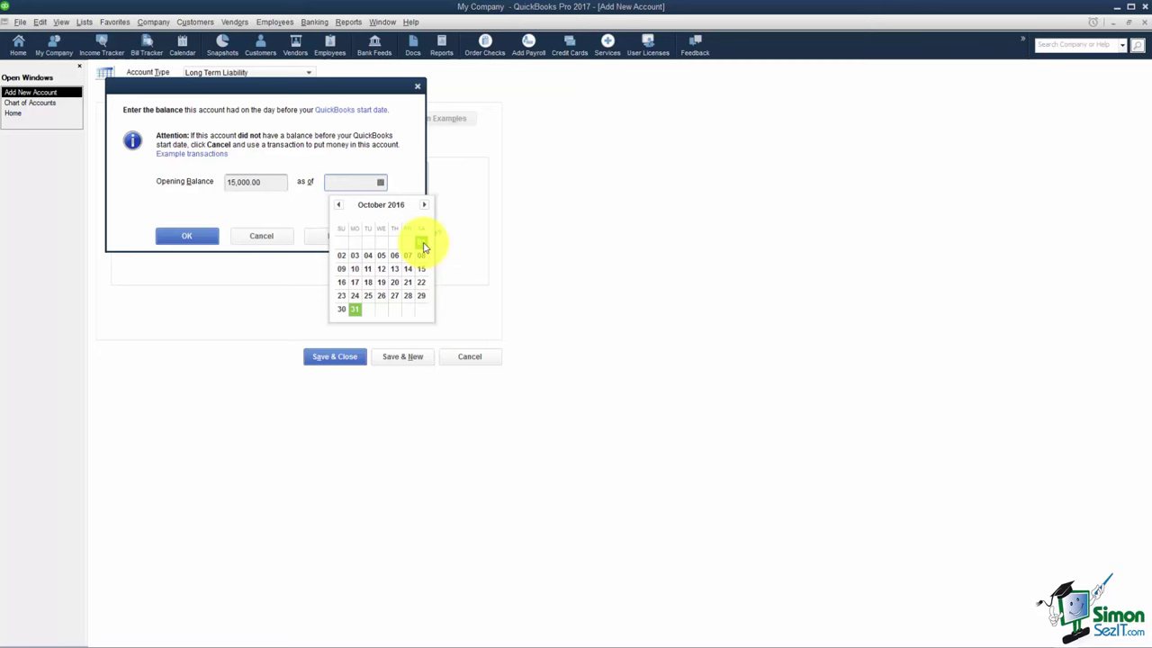
left_click(423, 244)
left_click(201, 239)
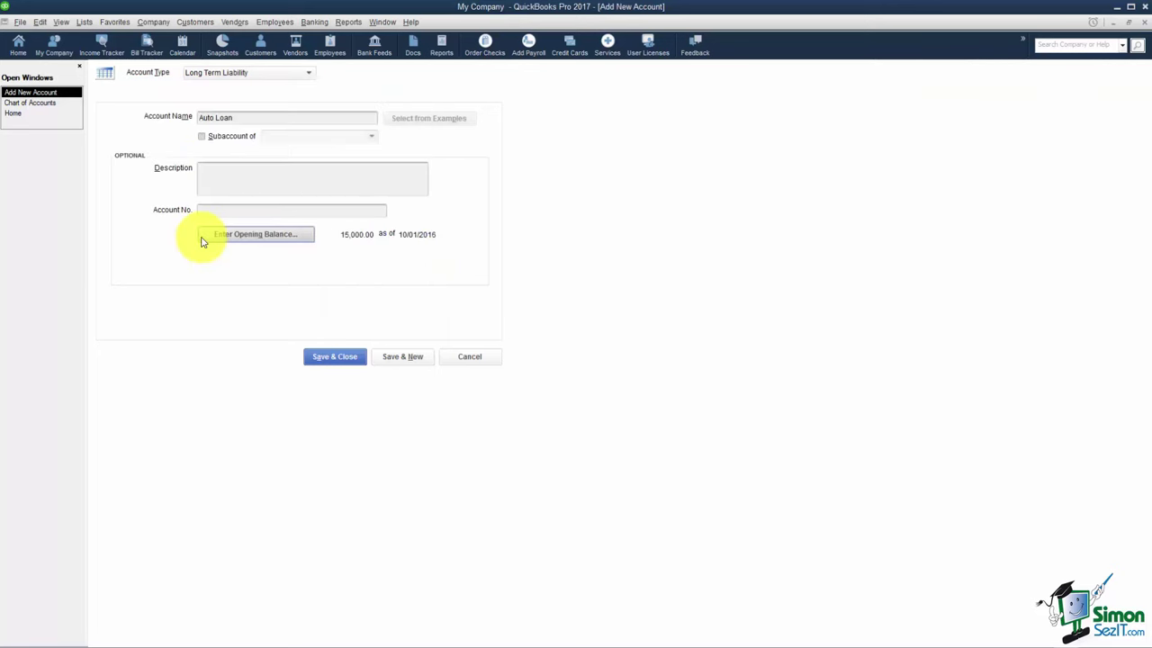
left_click(336, 361)
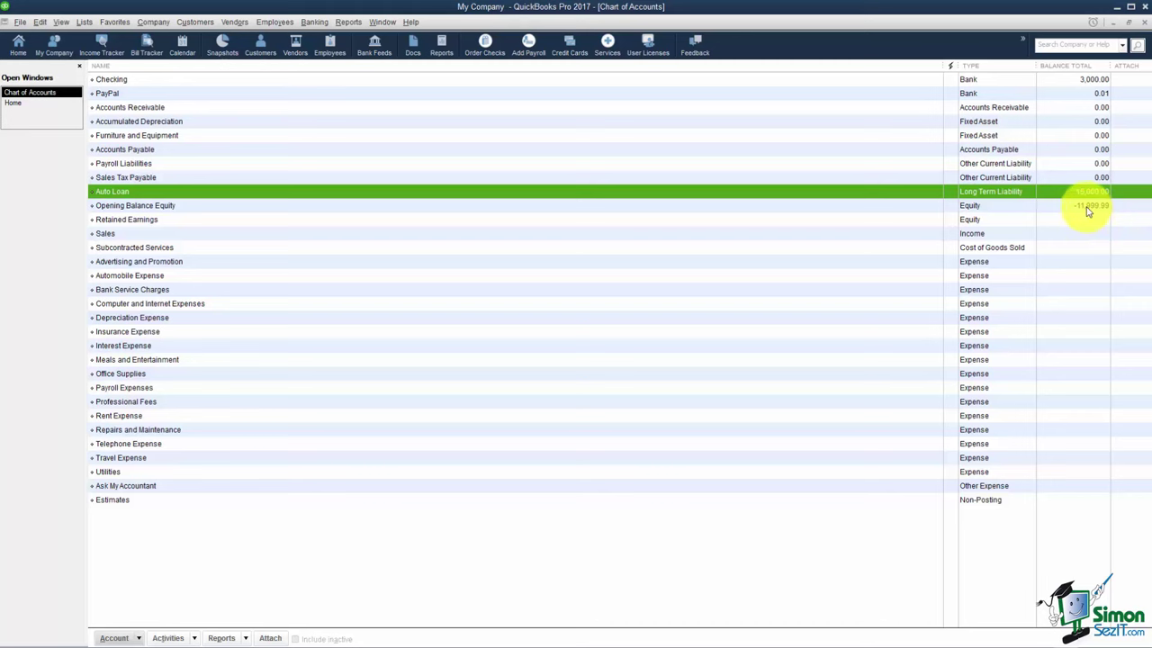
left_click(1087, 207)
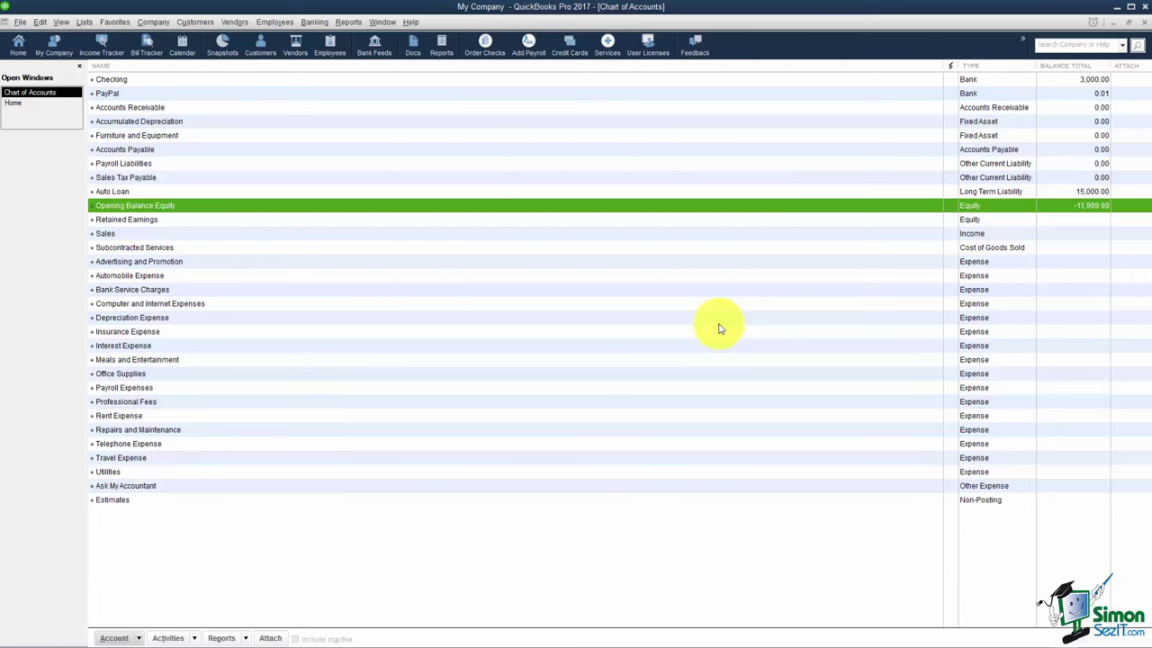
Step: Start another new account of the Credit Card type
right_click(453, 209)
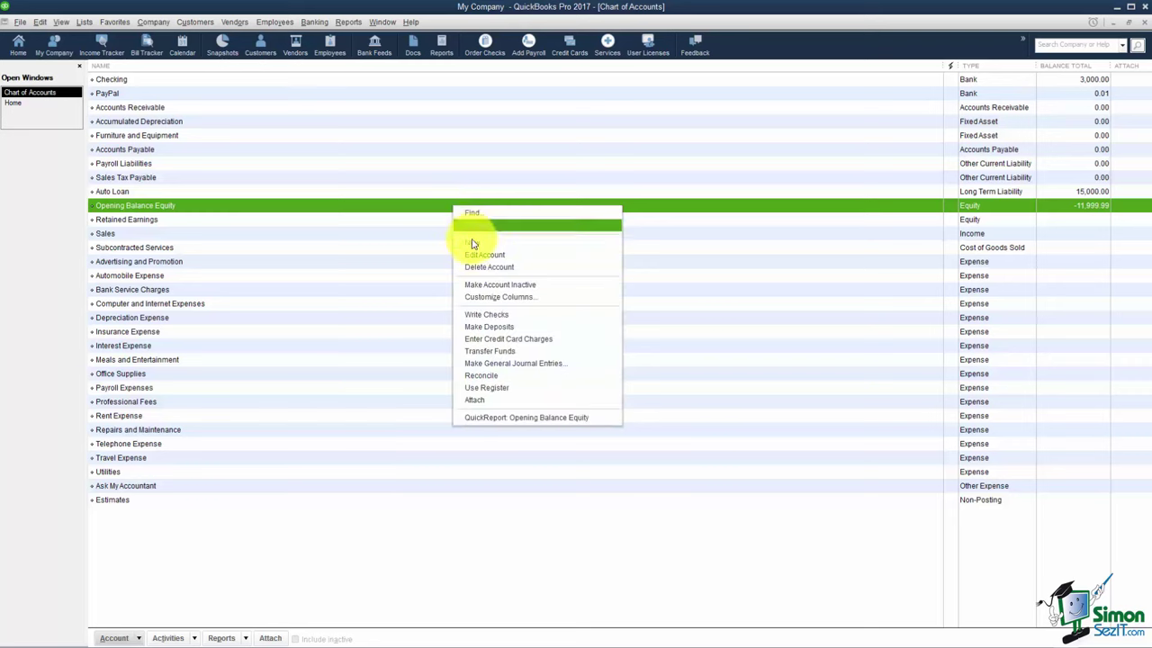
left_click(473, 246)
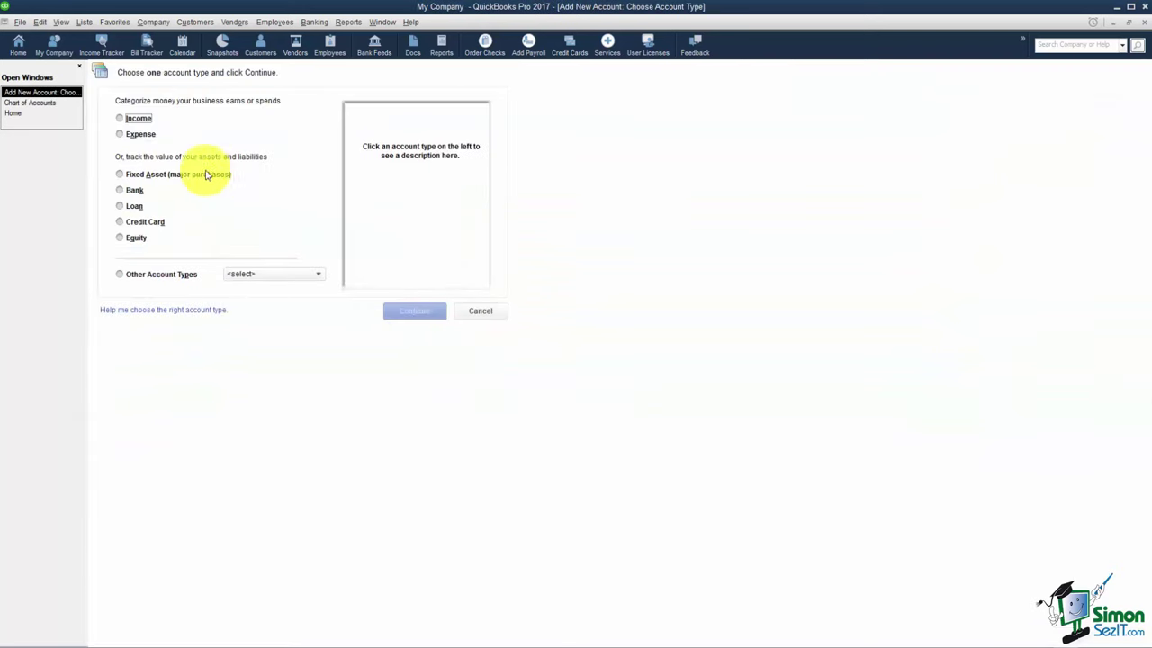
left_click(128, 225)
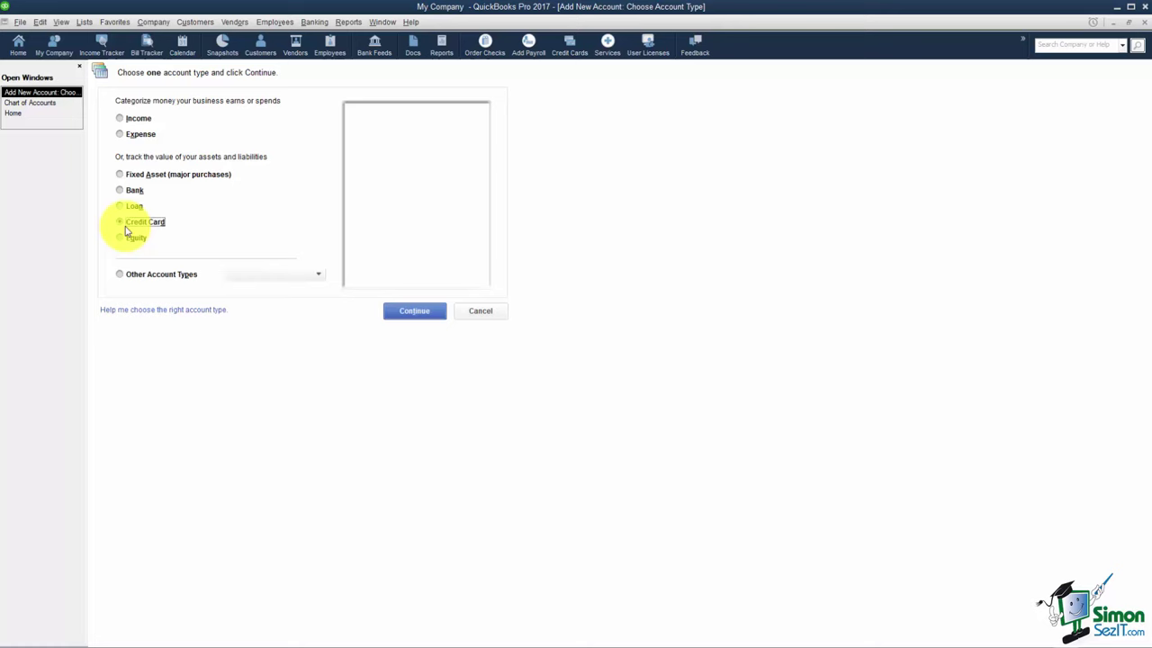
left_click(416, 311)
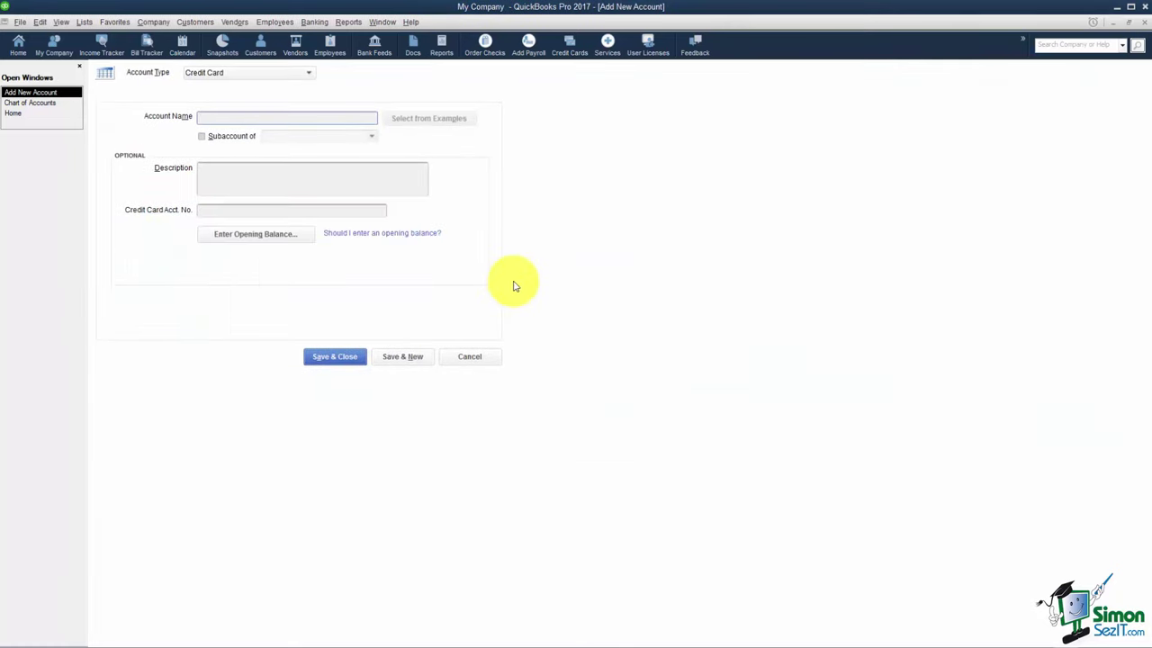
Step: Name the credit card account VISA and enter a 2,356.89 opening statement balance
type("VISA")
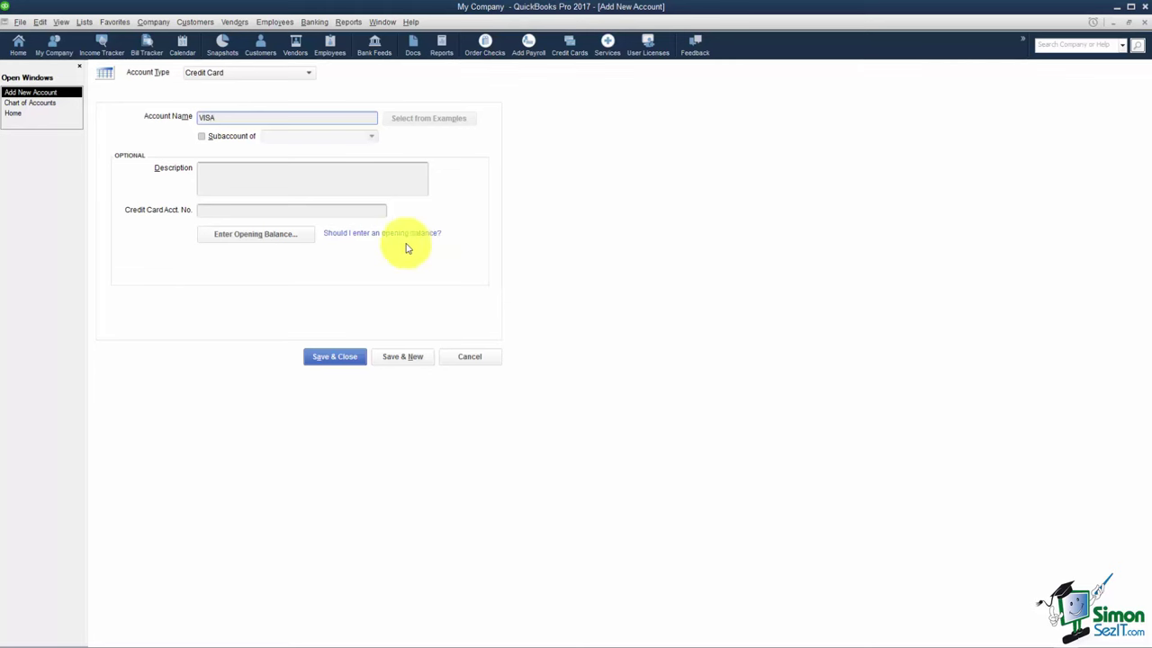
left_click(303, 236)
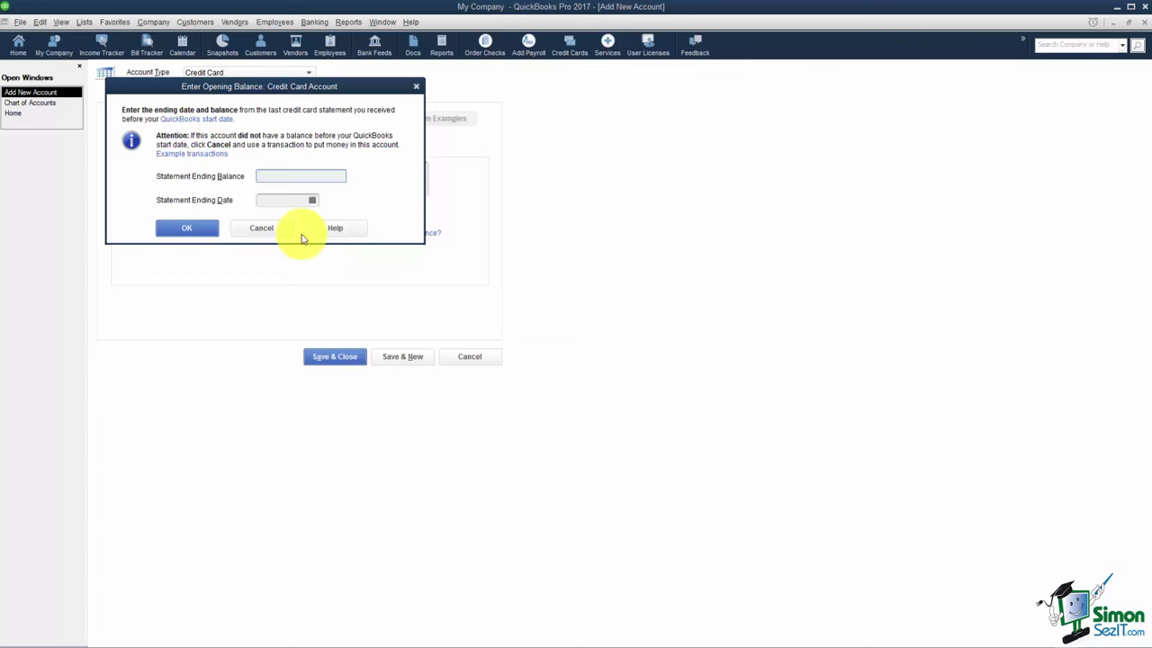
type("2356")
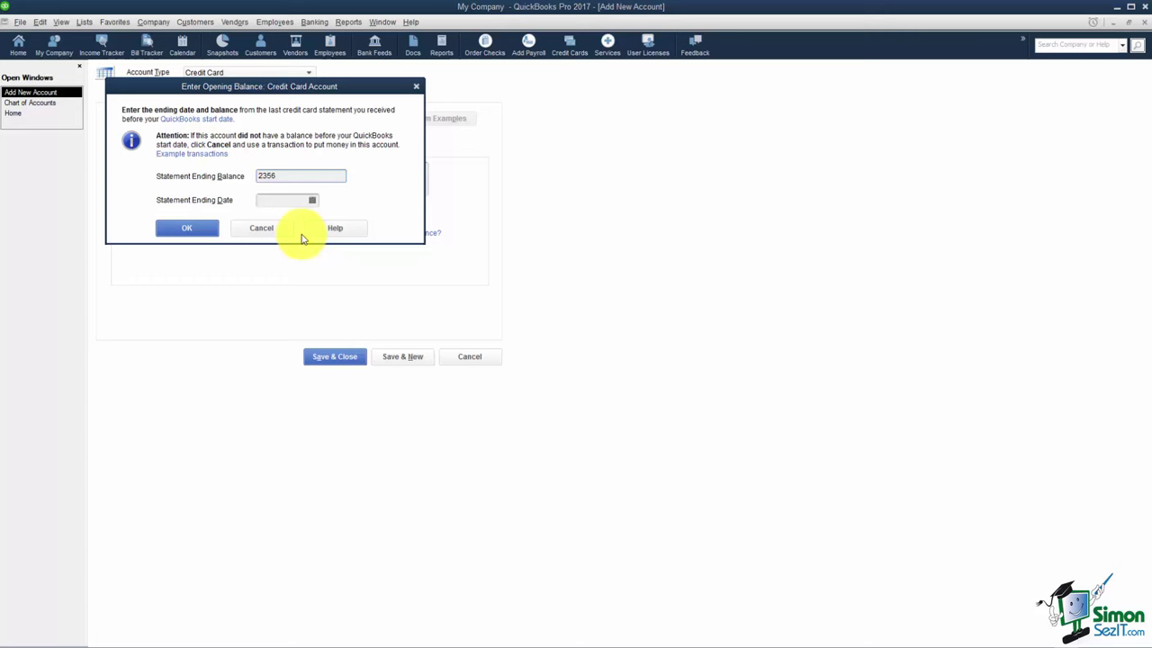
type(".89")
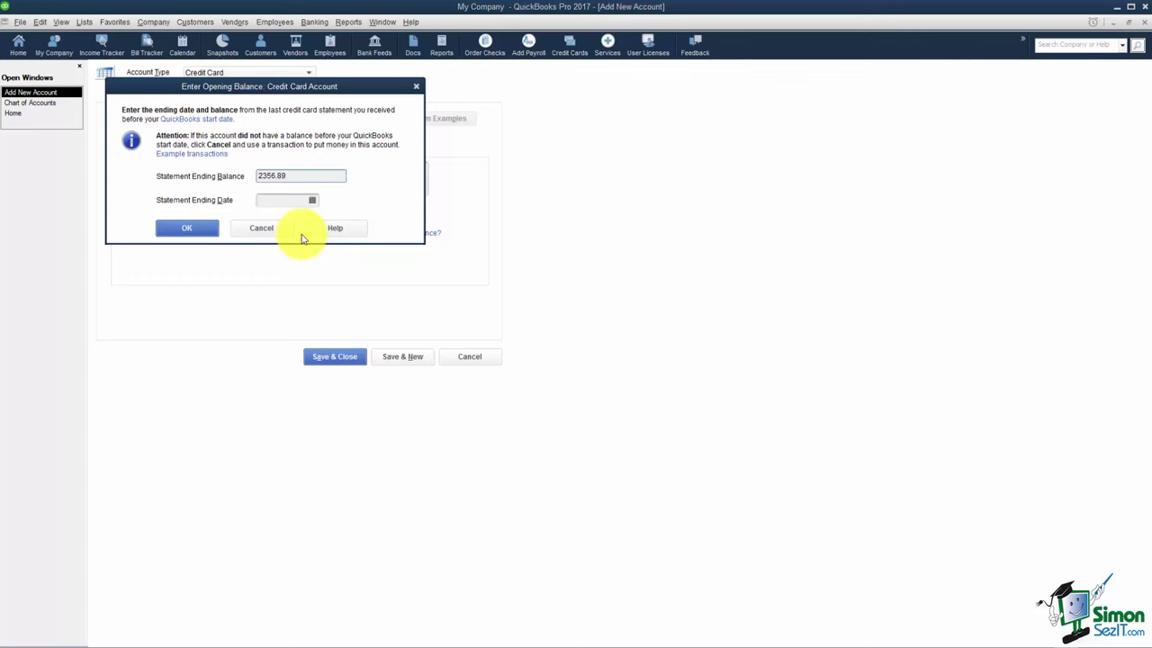
left_click(312, 199)
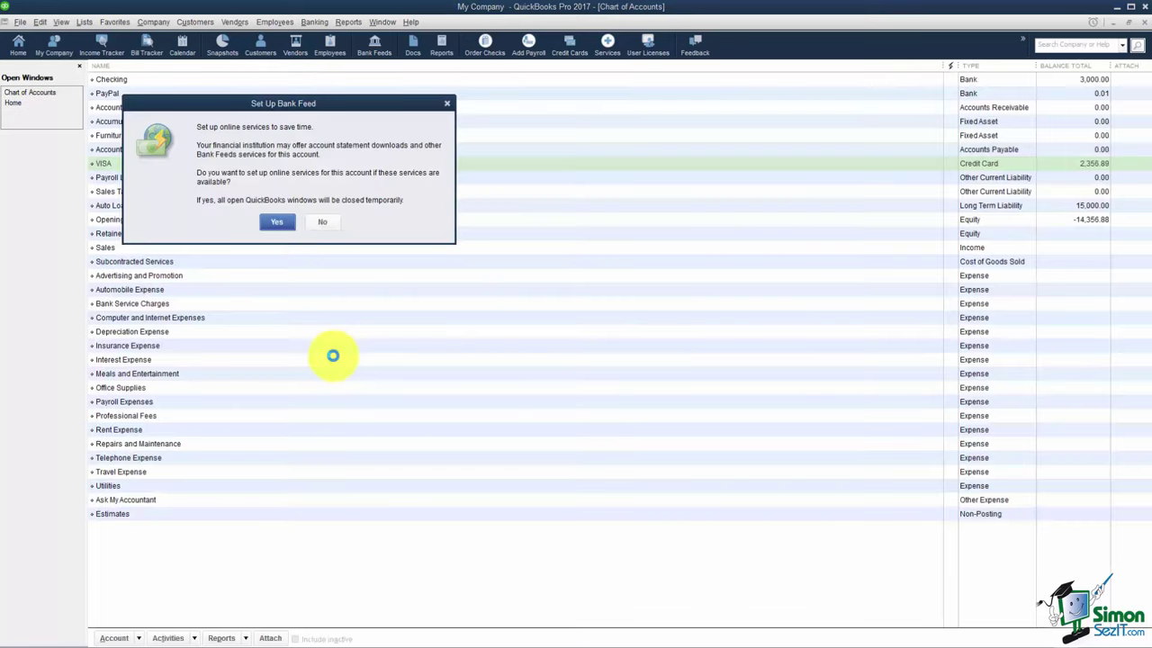
Step: Answer No to setting up online bank feeds for the VISA account
left_click(322, 222)
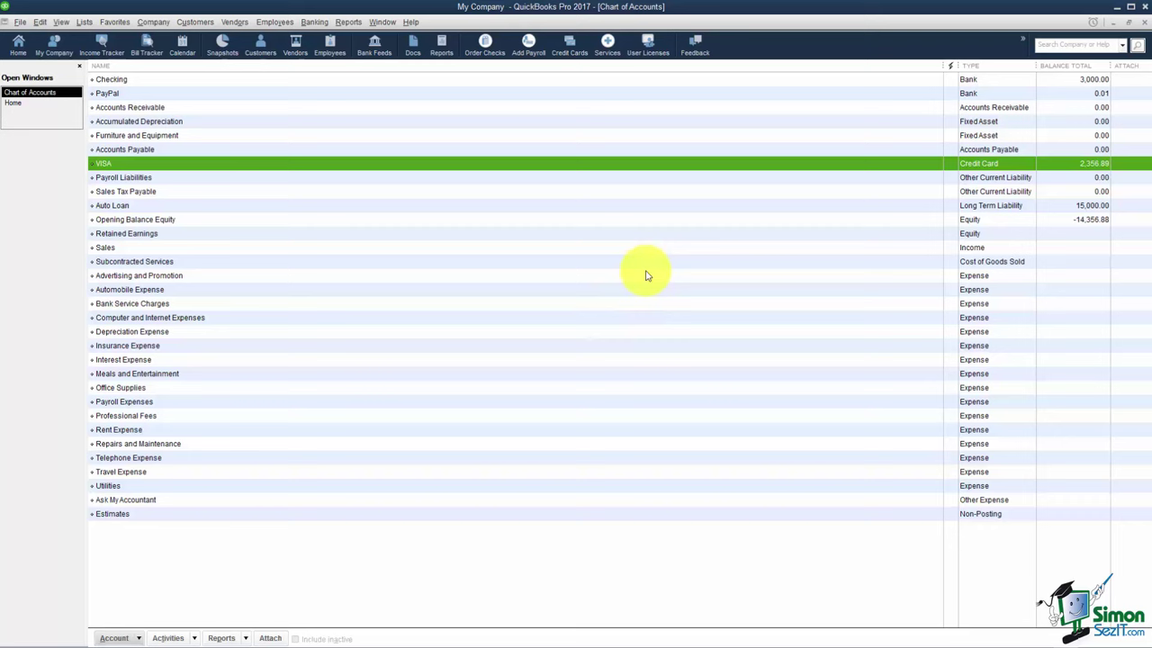
left_click(670, 238)
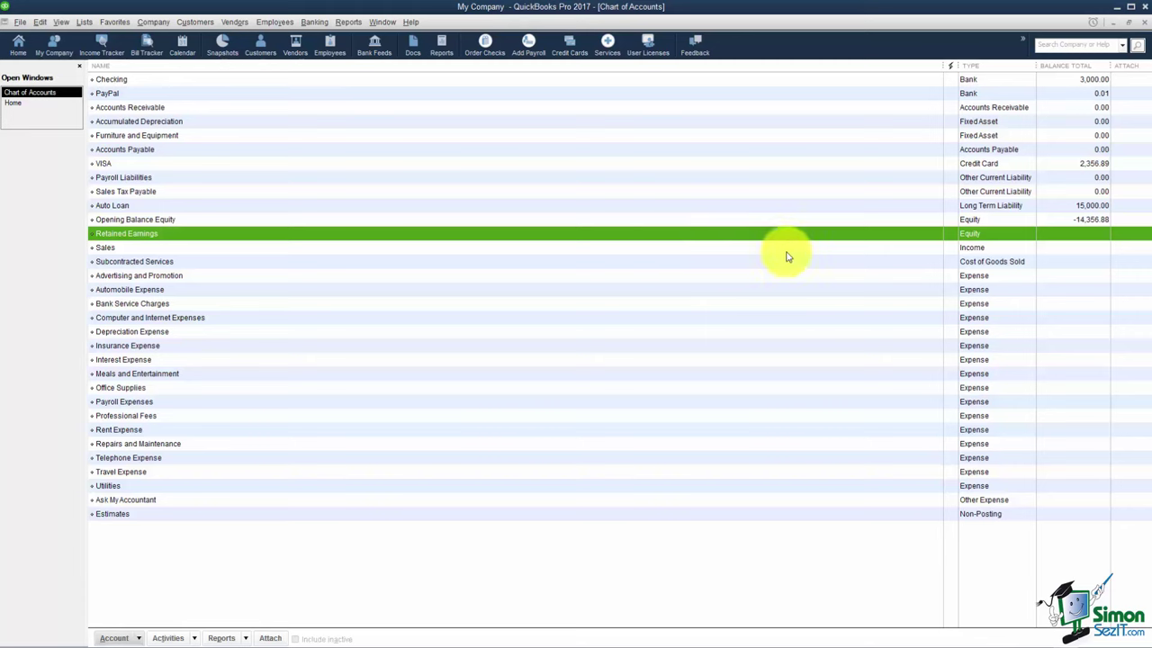
left_click(963, 249)
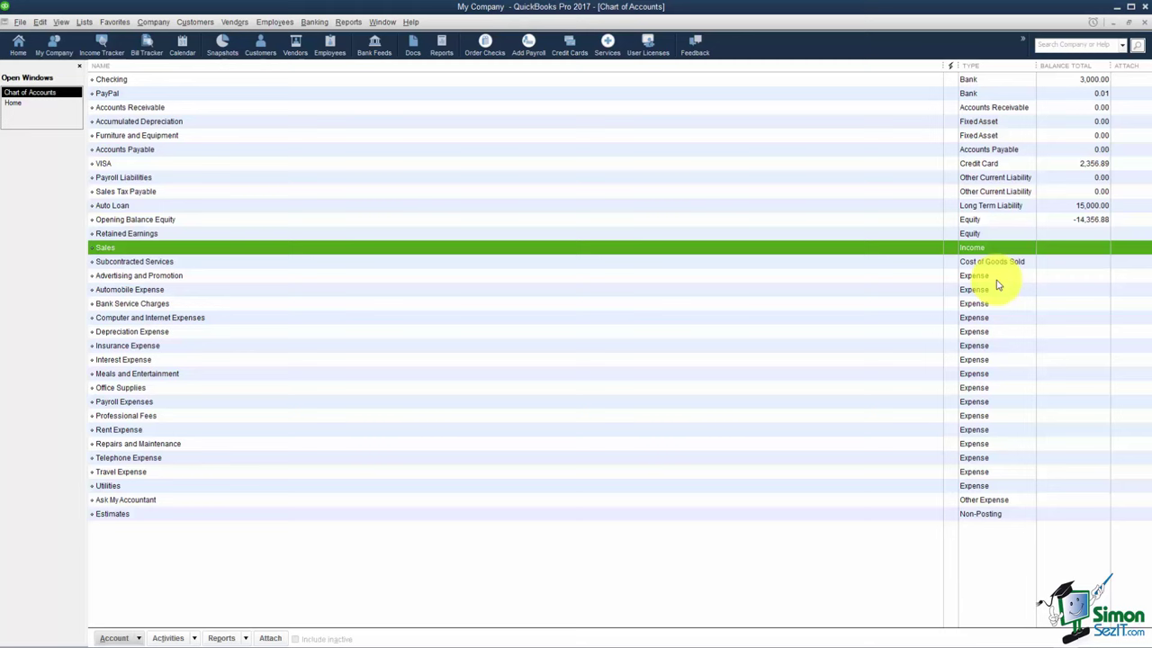
left_click(998, 262)
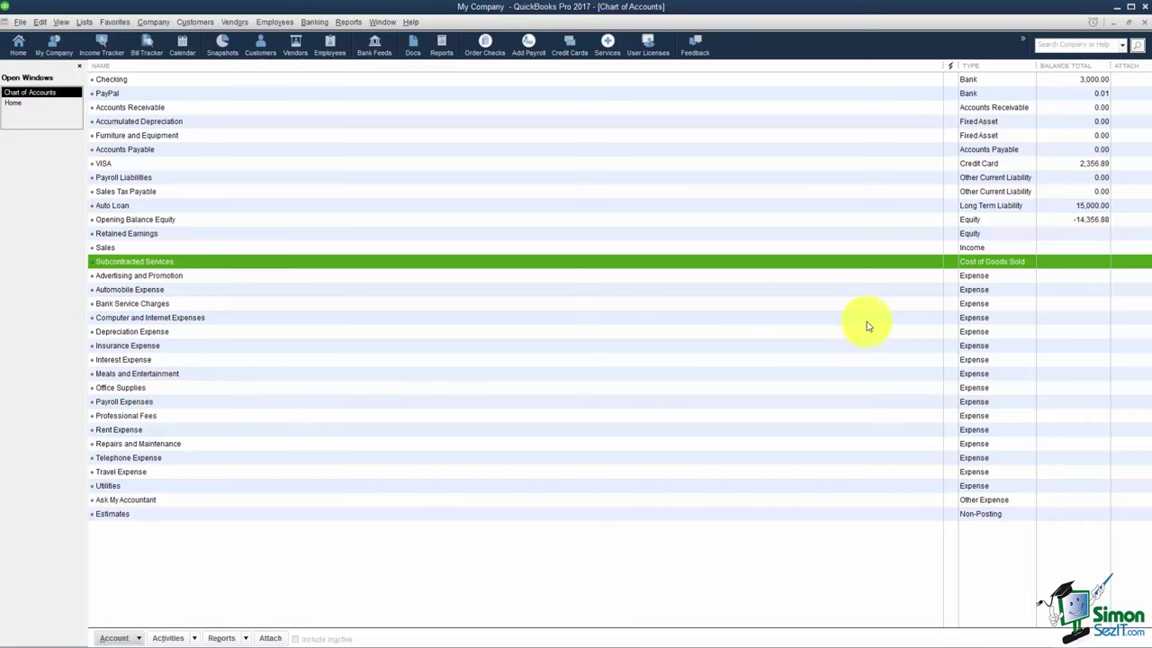
left_click(976, 278)
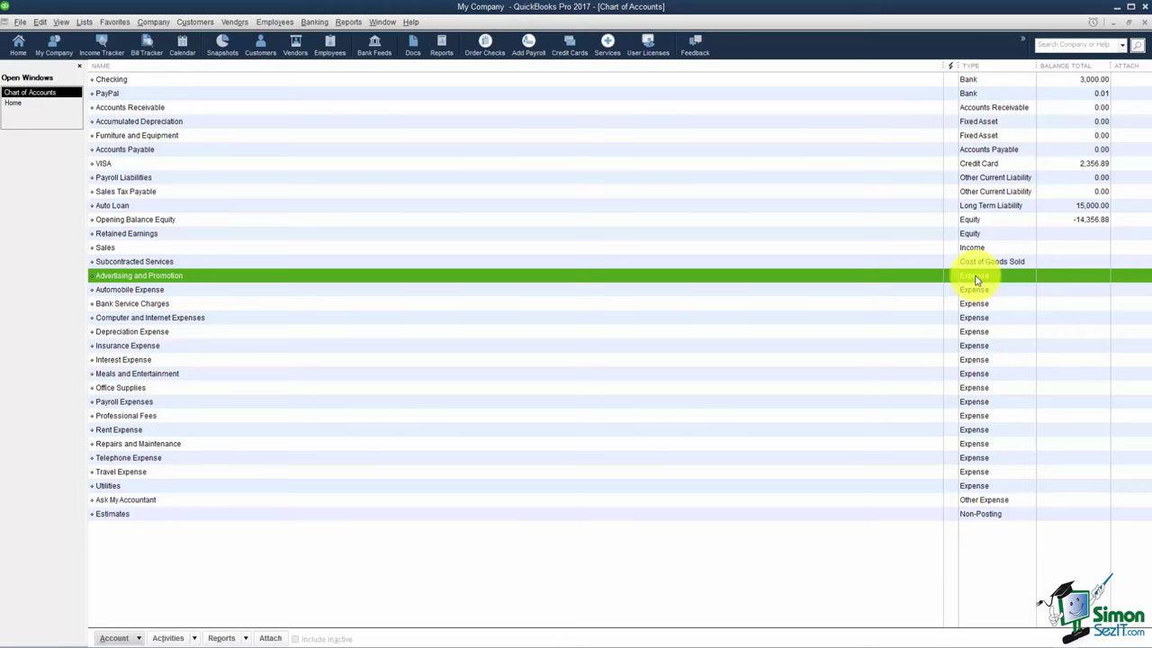
left_click(156, 290)
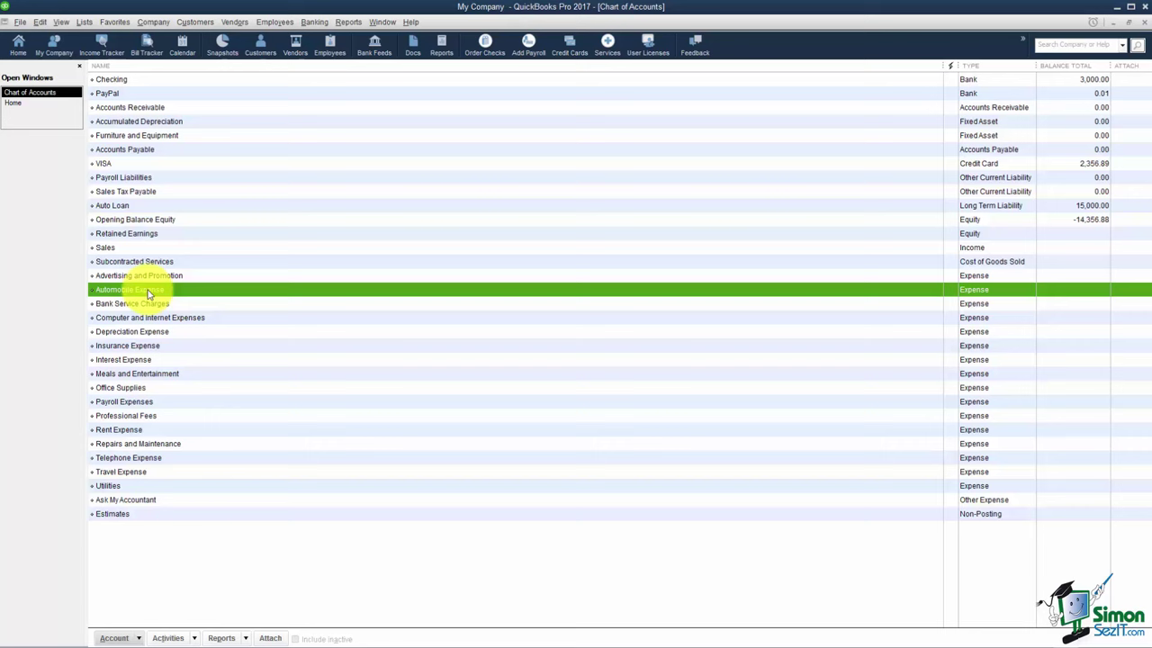
Step: Create an Expense account named Fuel as a subaccount of Automobile Expense and save it
right_click(222, 294)
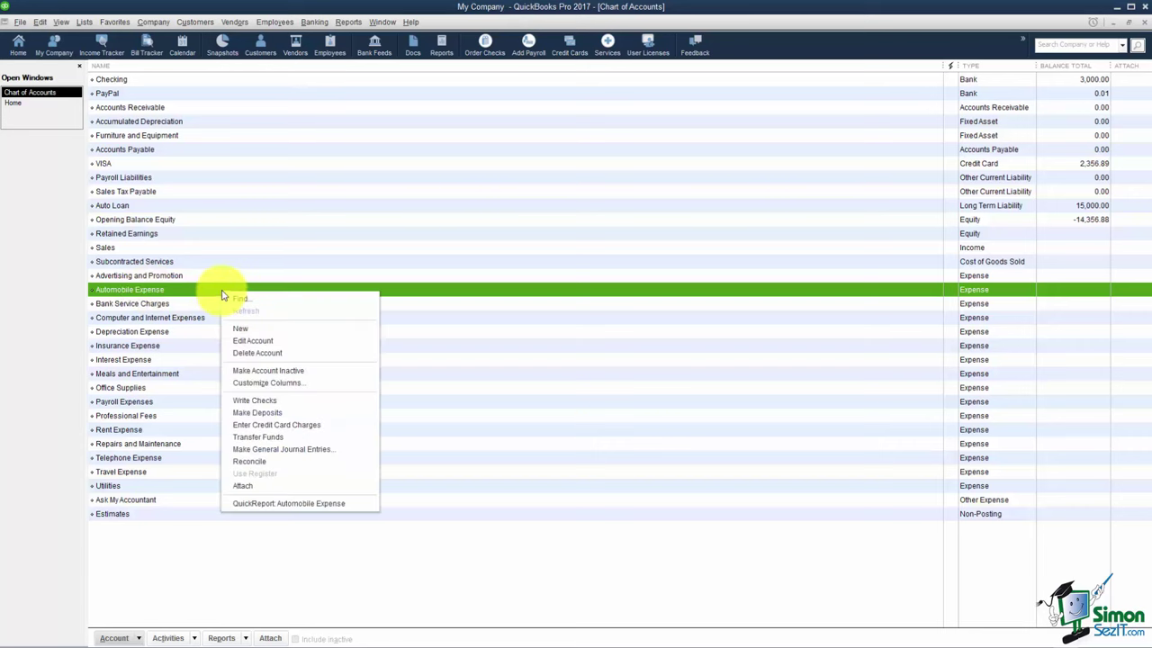
left_click(239, 329)
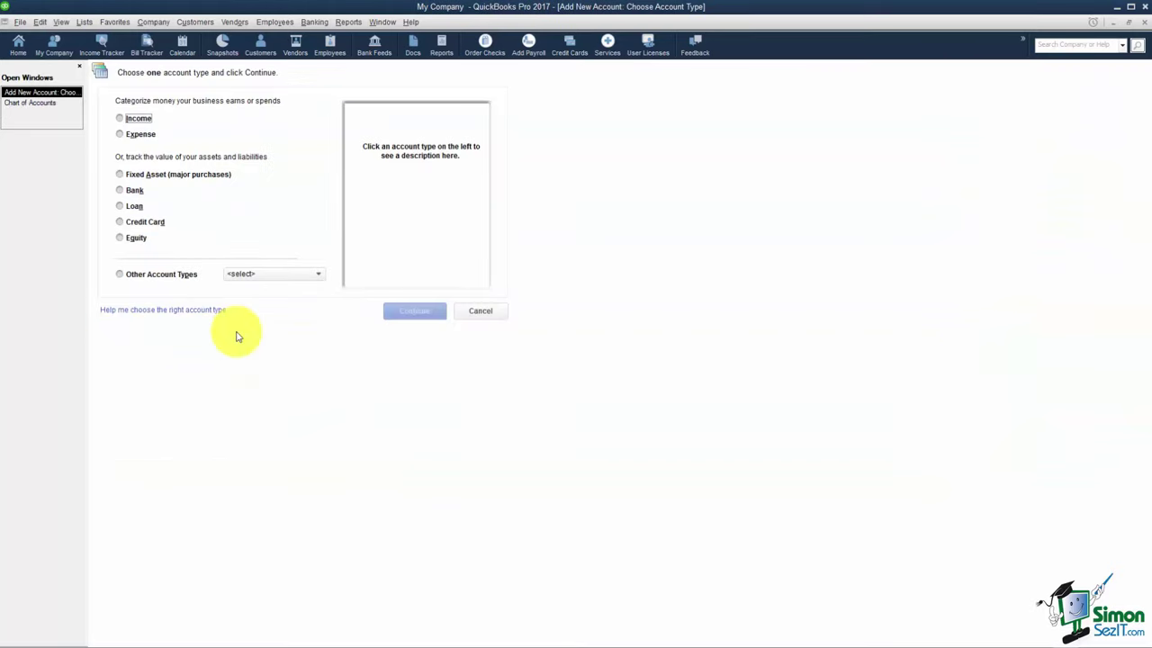
left_click(144, 134)
left_click(396, 313)
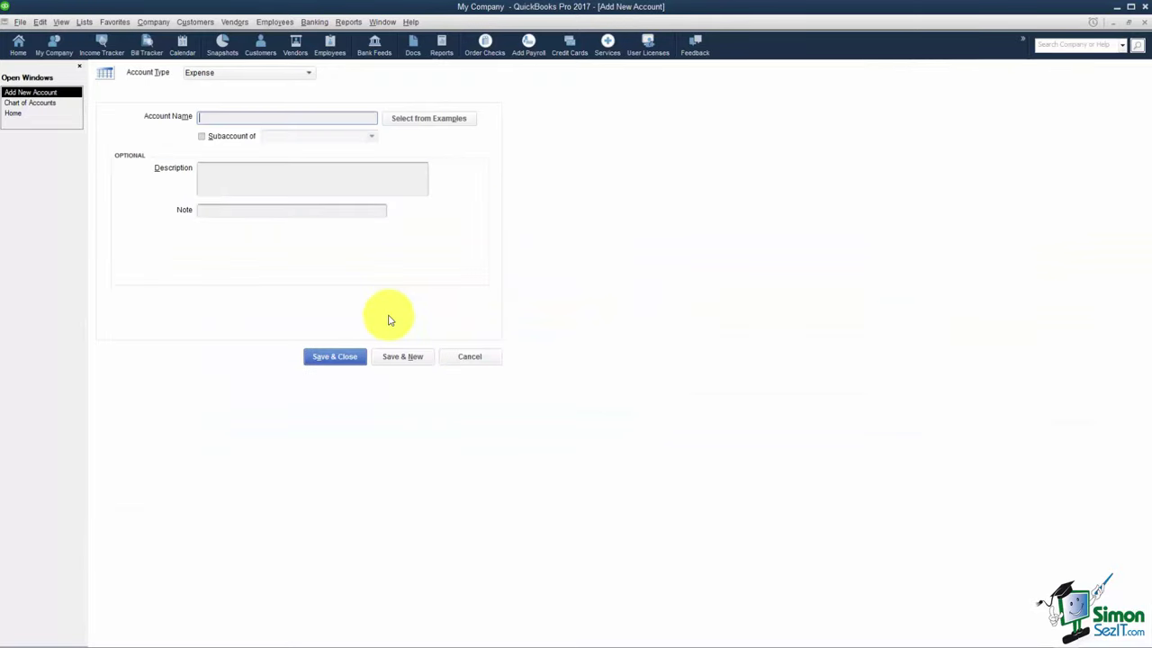
type("Fuel")
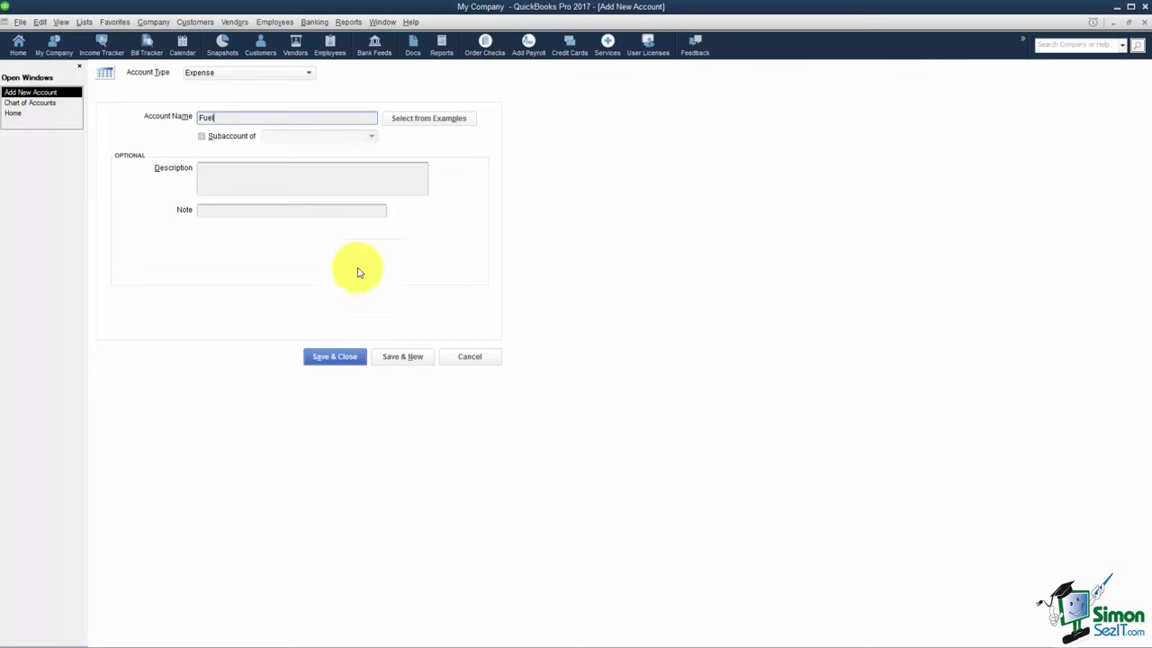
left_click(201, 138)
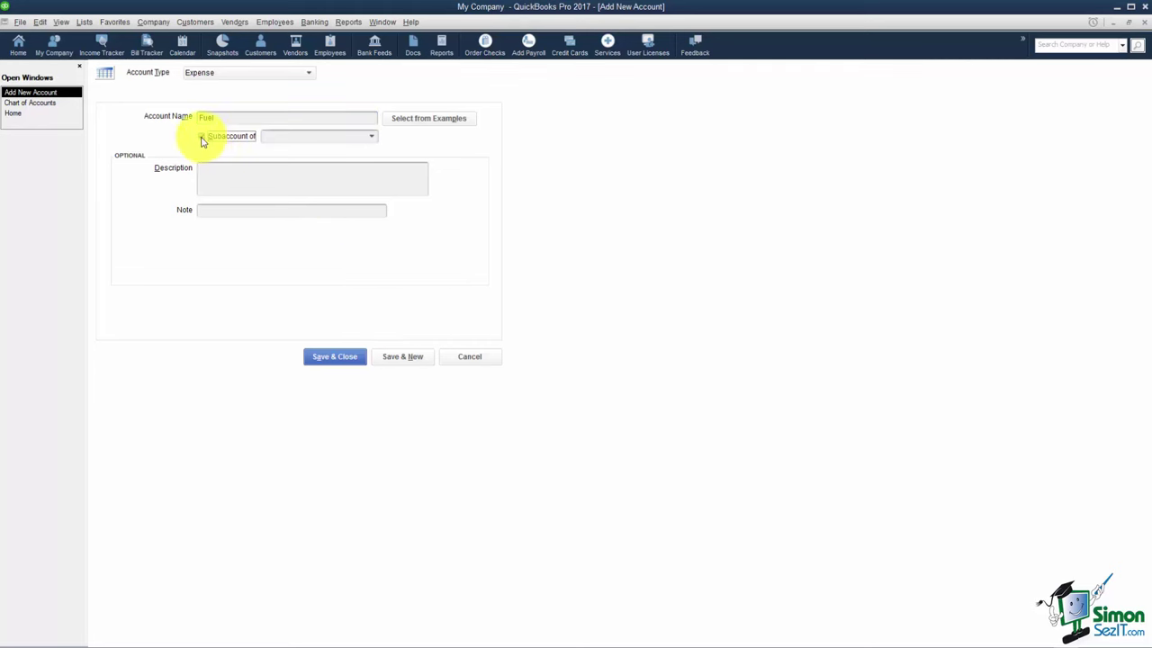
left_click(370, 137)
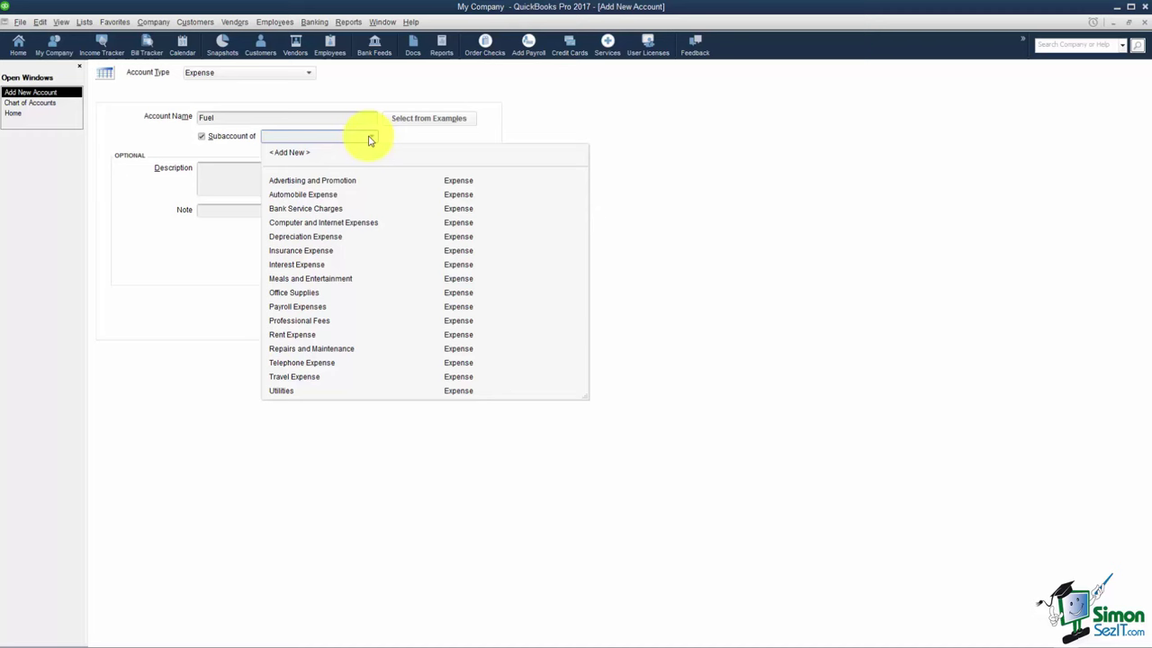
left_click(325, 197)
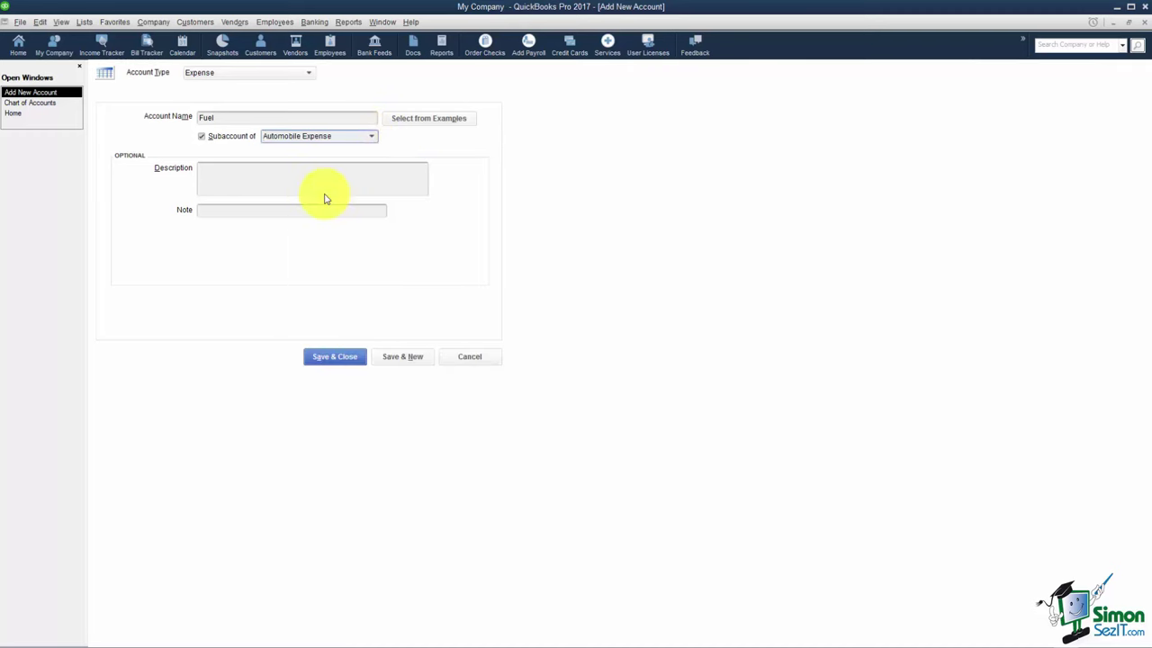
left_click(340, 358)
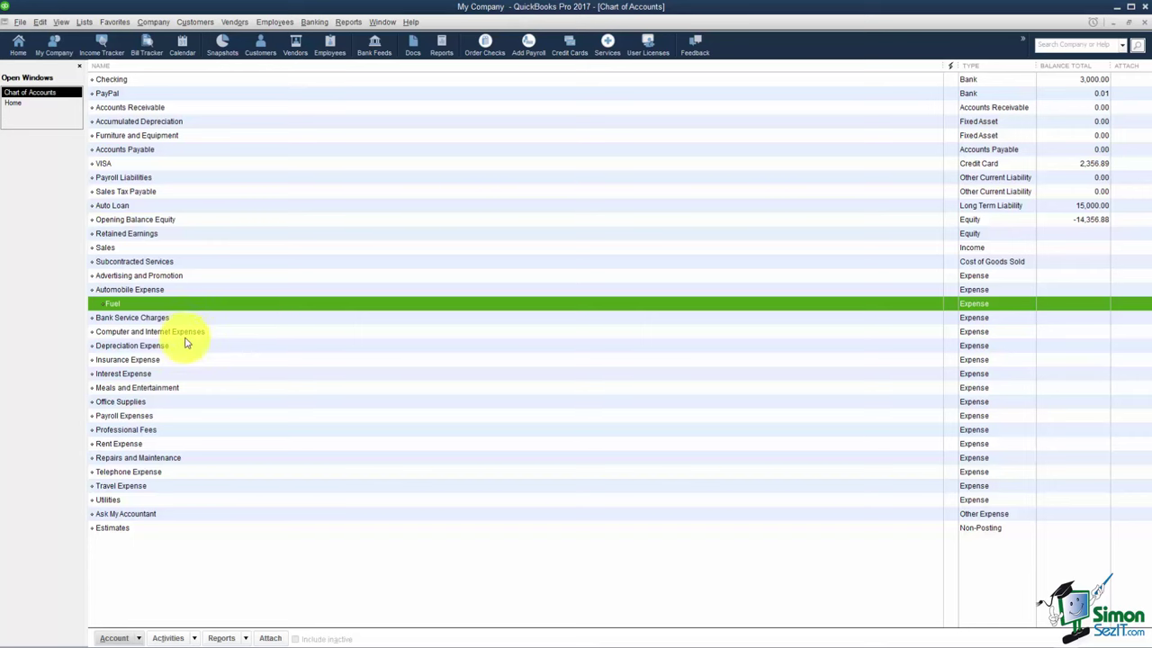
left_click(175, 360)
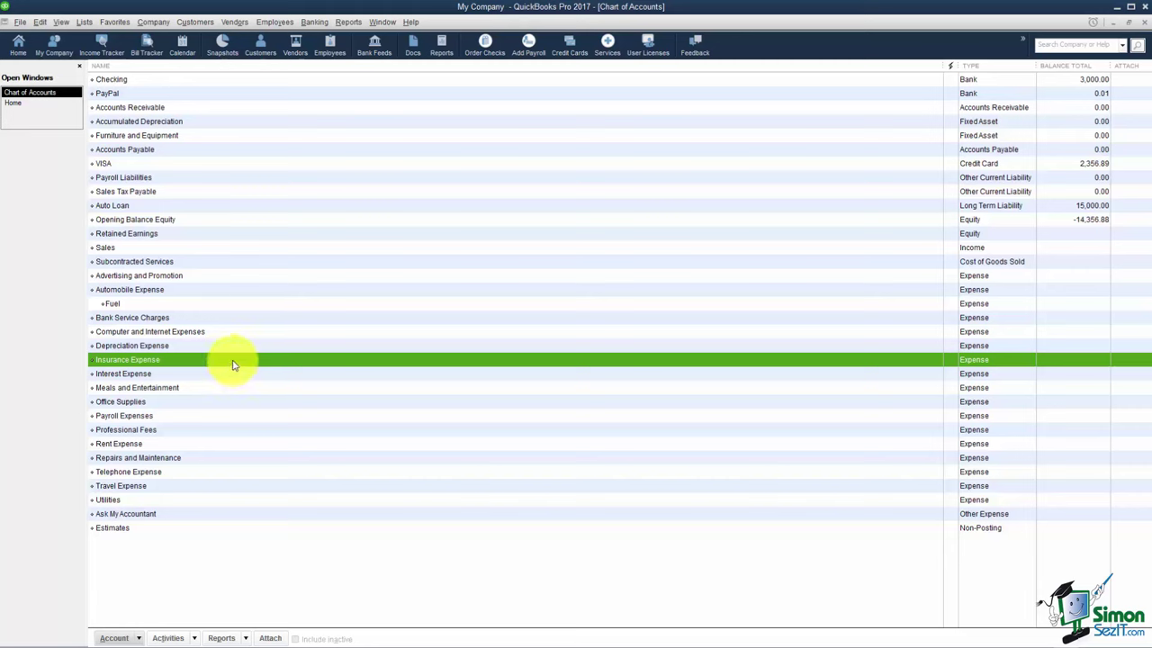
left_click(139, 431)
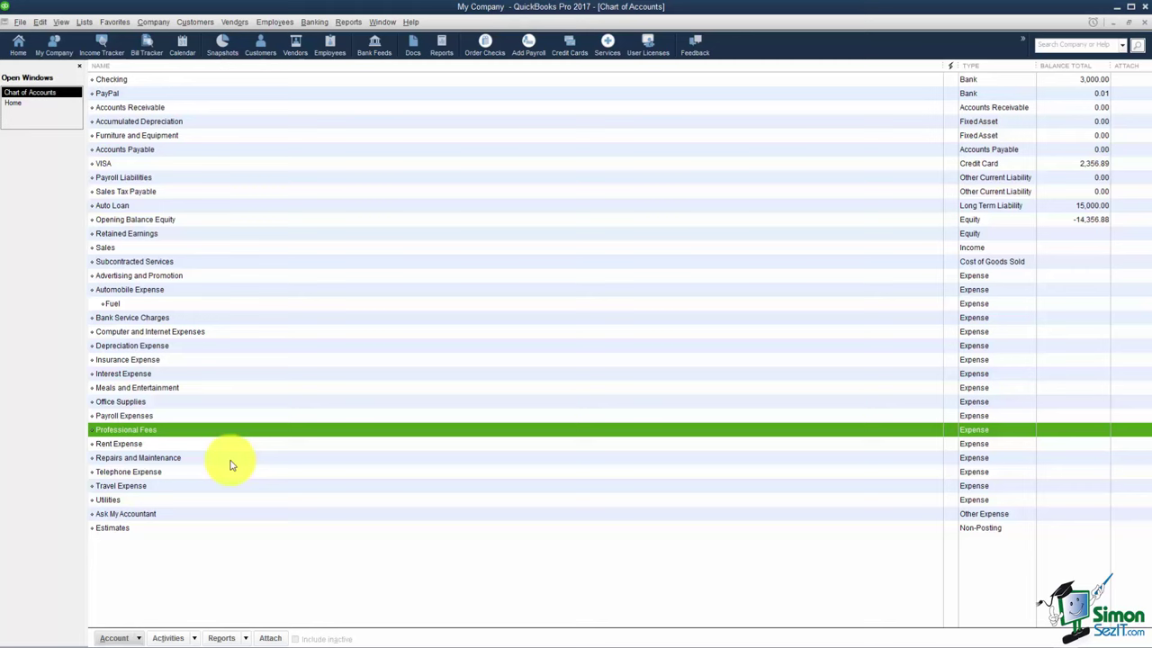
left_click(135, 501)
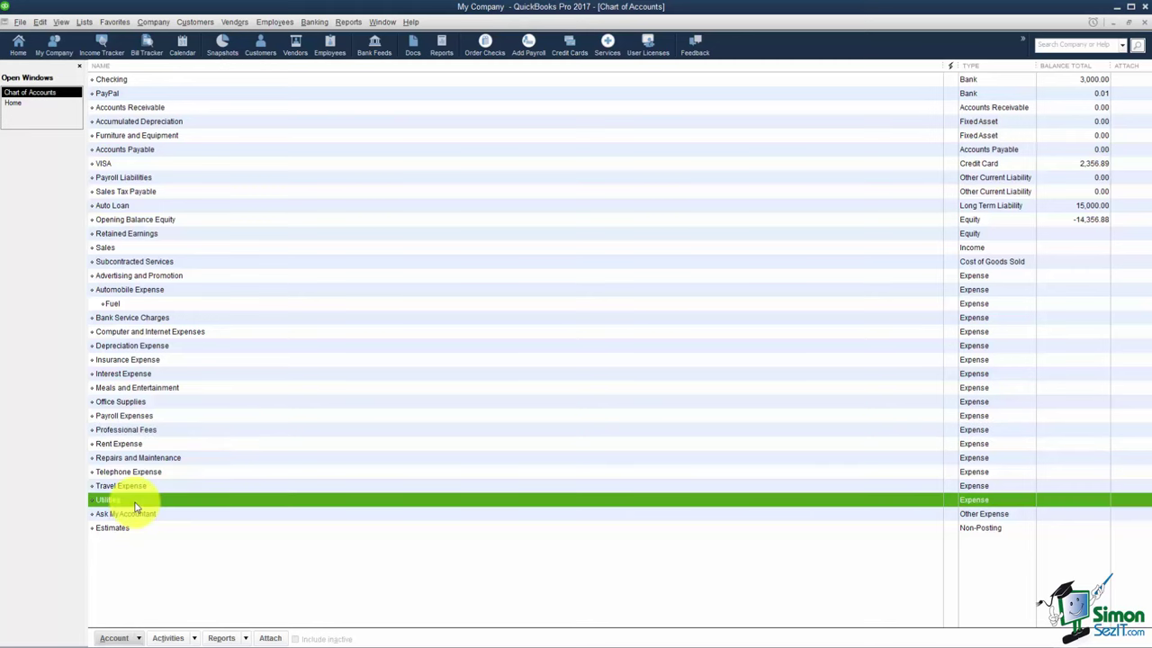
left_click(134, 472)
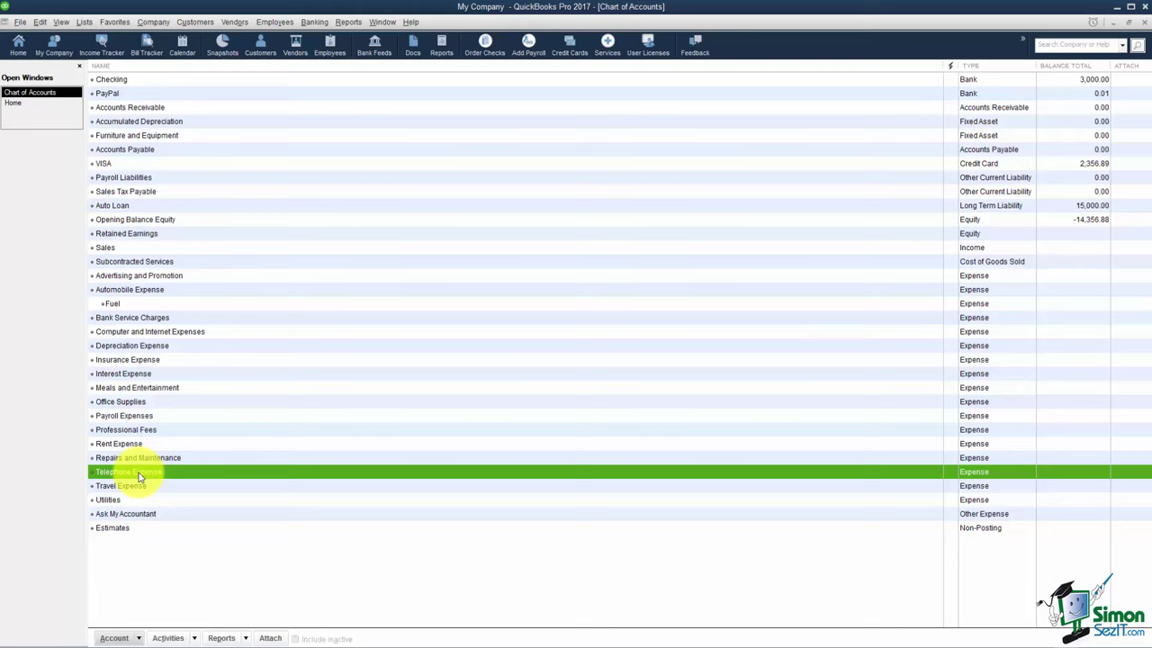
Step: Edit Telephone Expense to be a subaccount of Utilities and save the change
right_click(140, 477)
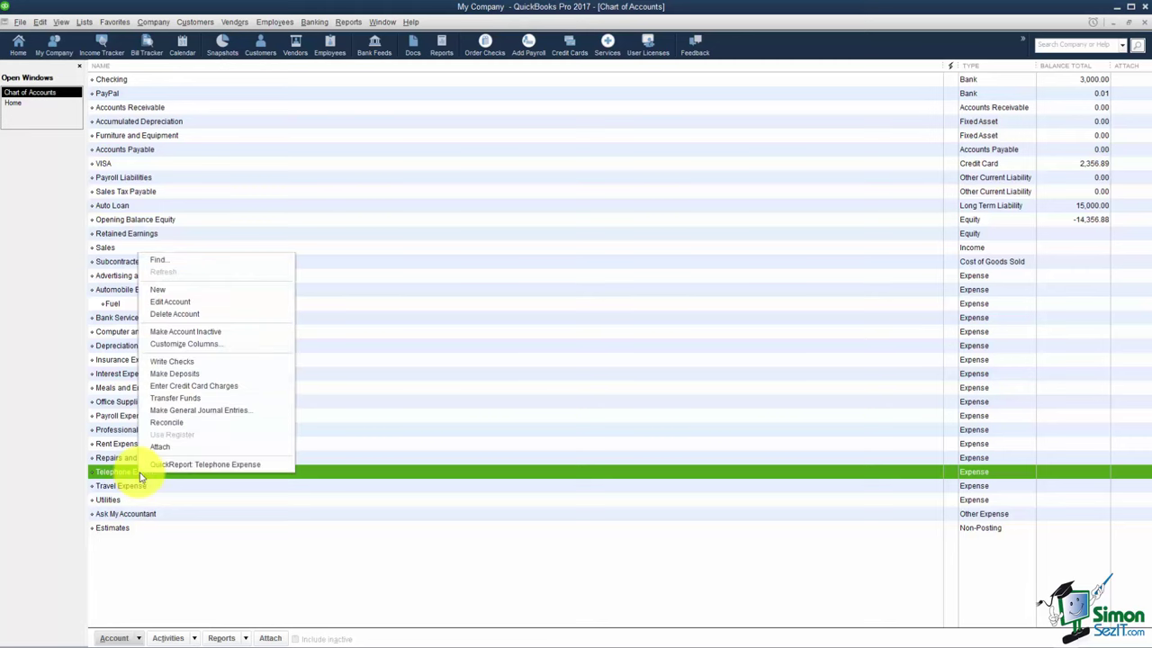
left_click(171, 301)
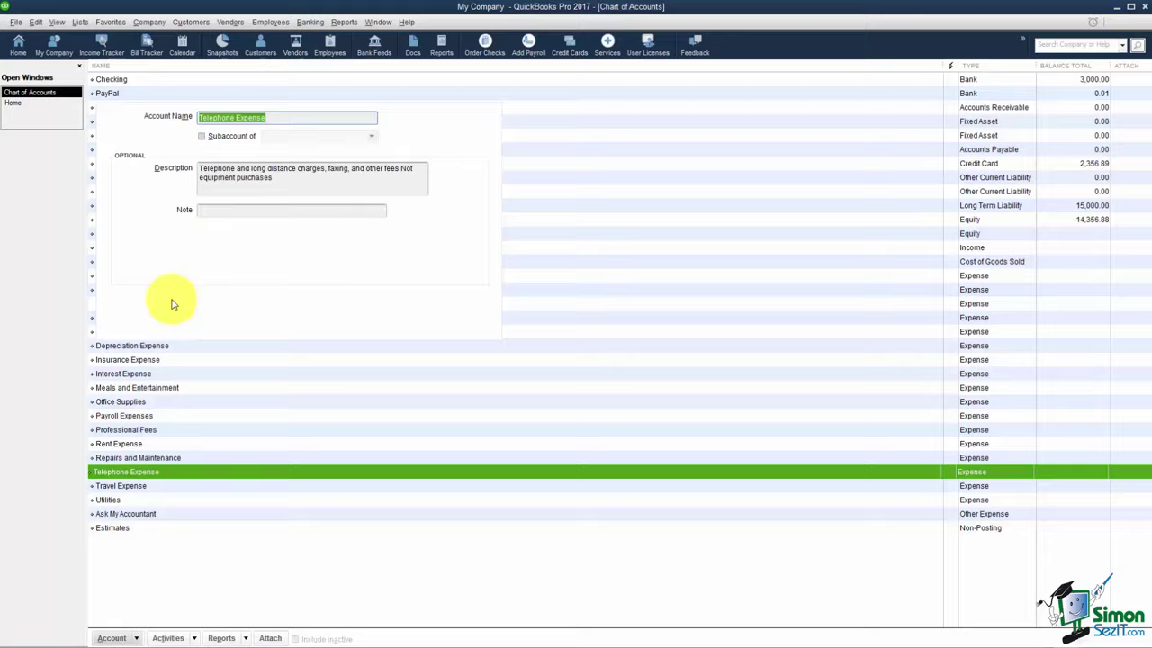
left_click(203, 136)
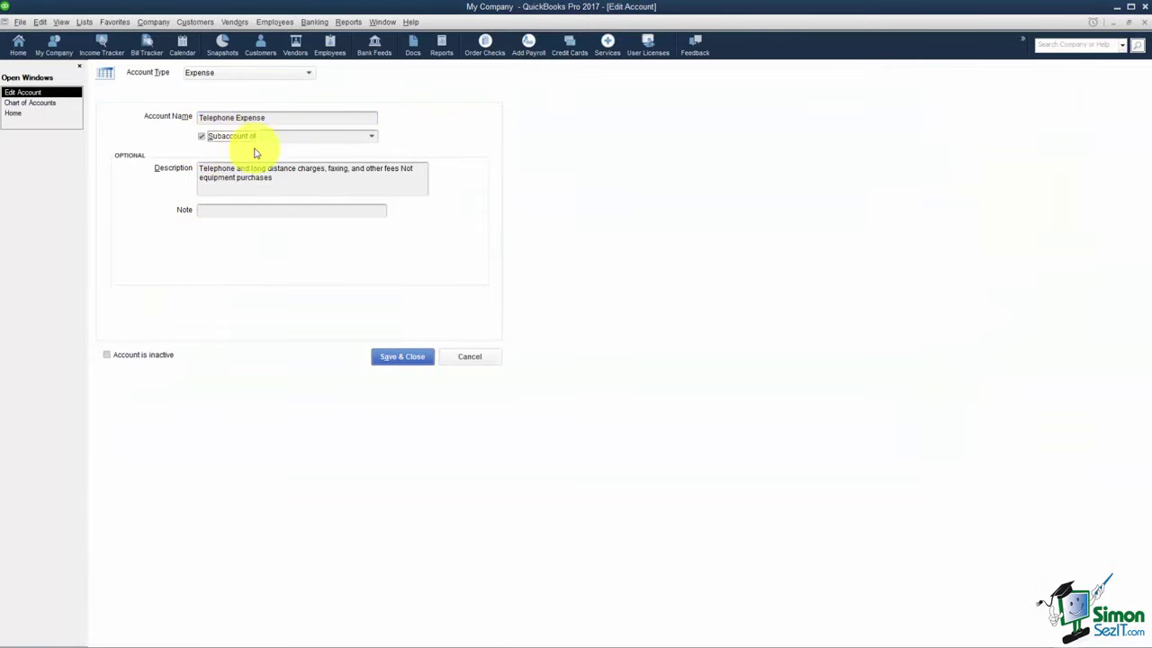
left_click(370, 137)
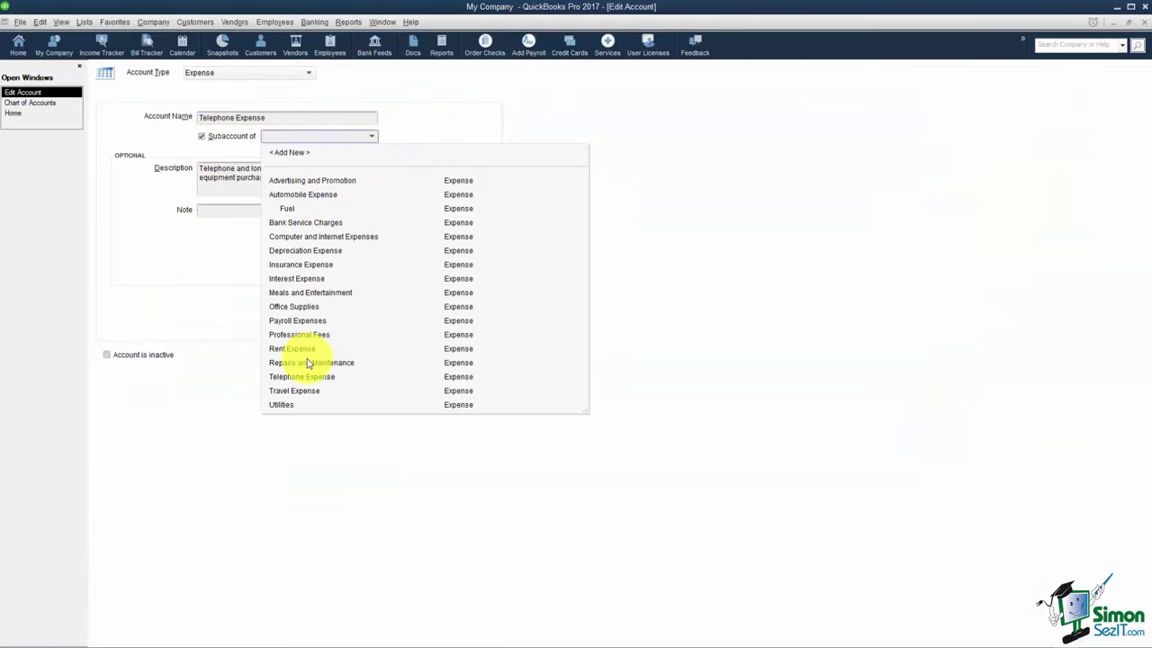
left_click(281, 407)
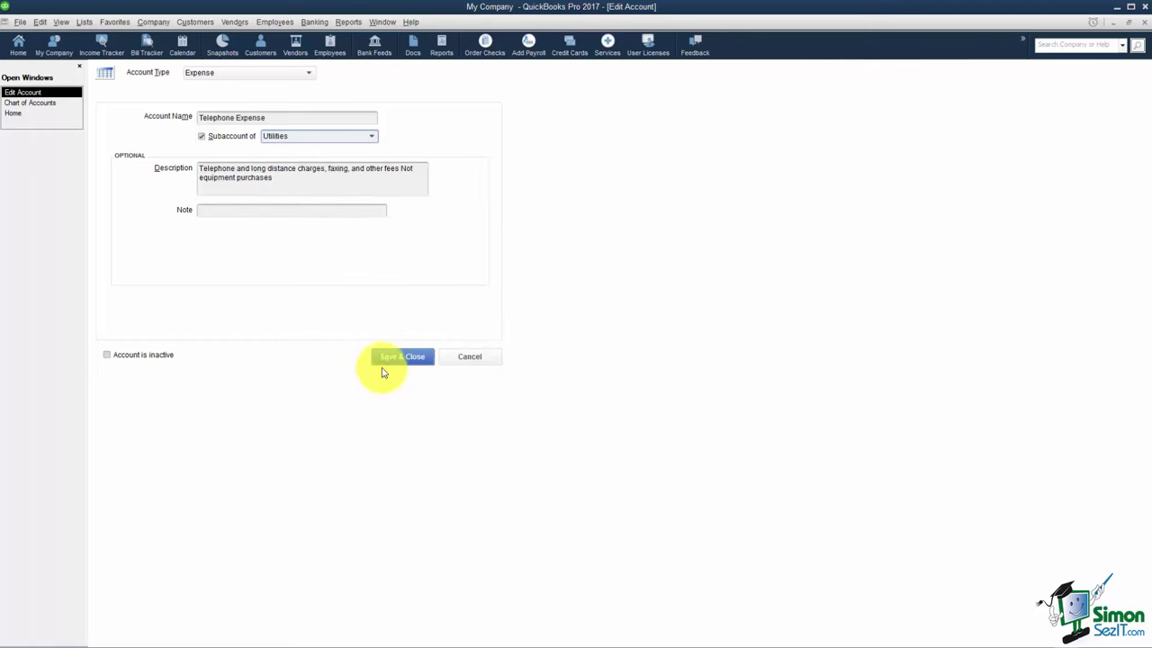
left_click(403, 358)
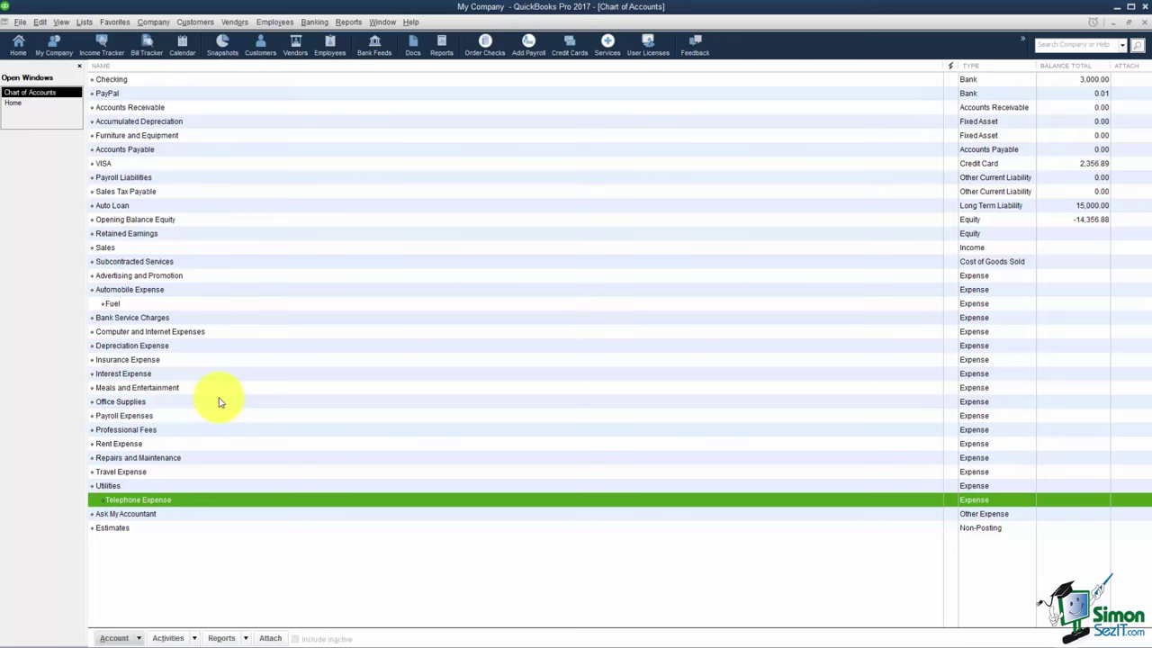
left_click(149, 514)
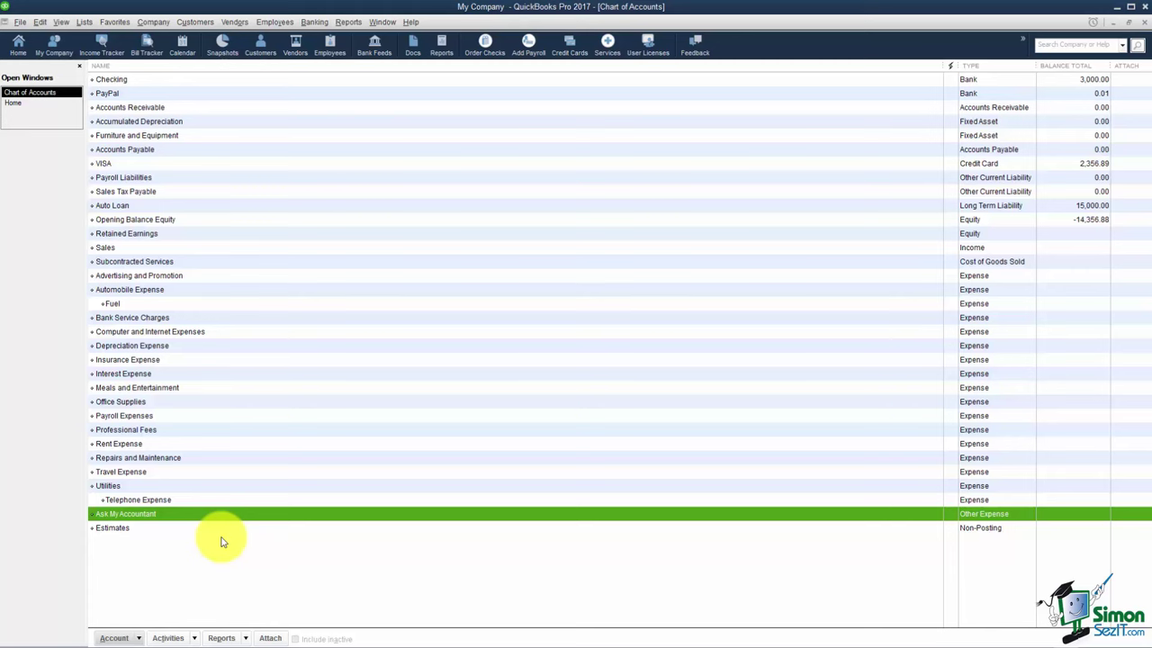
left_click(125, 546)
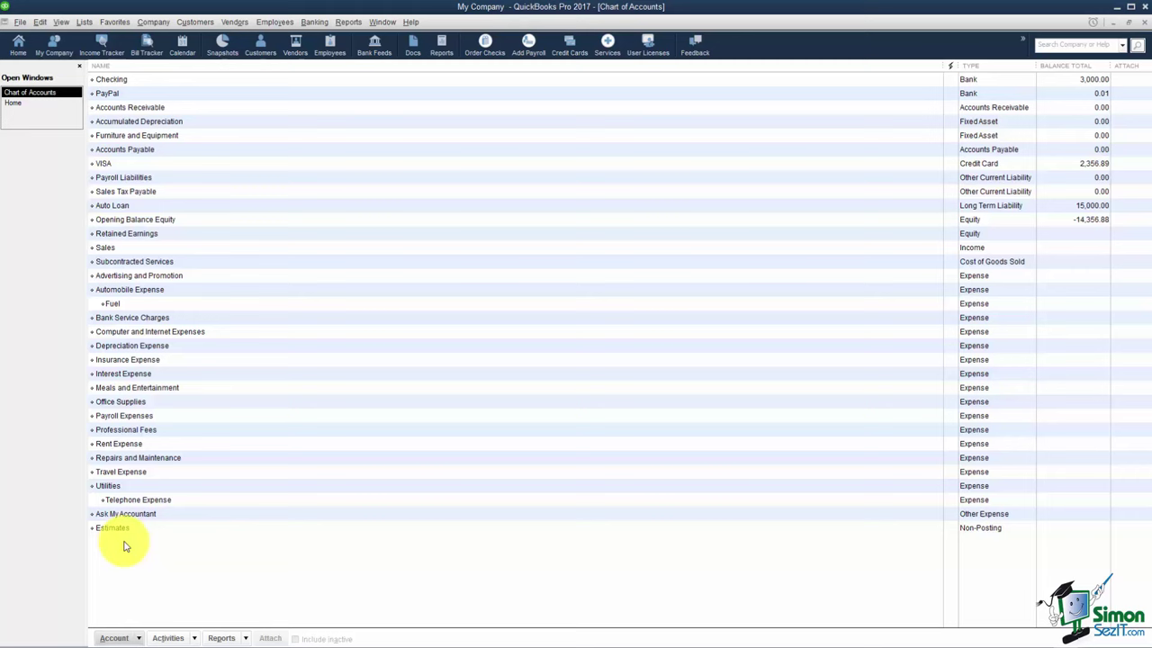